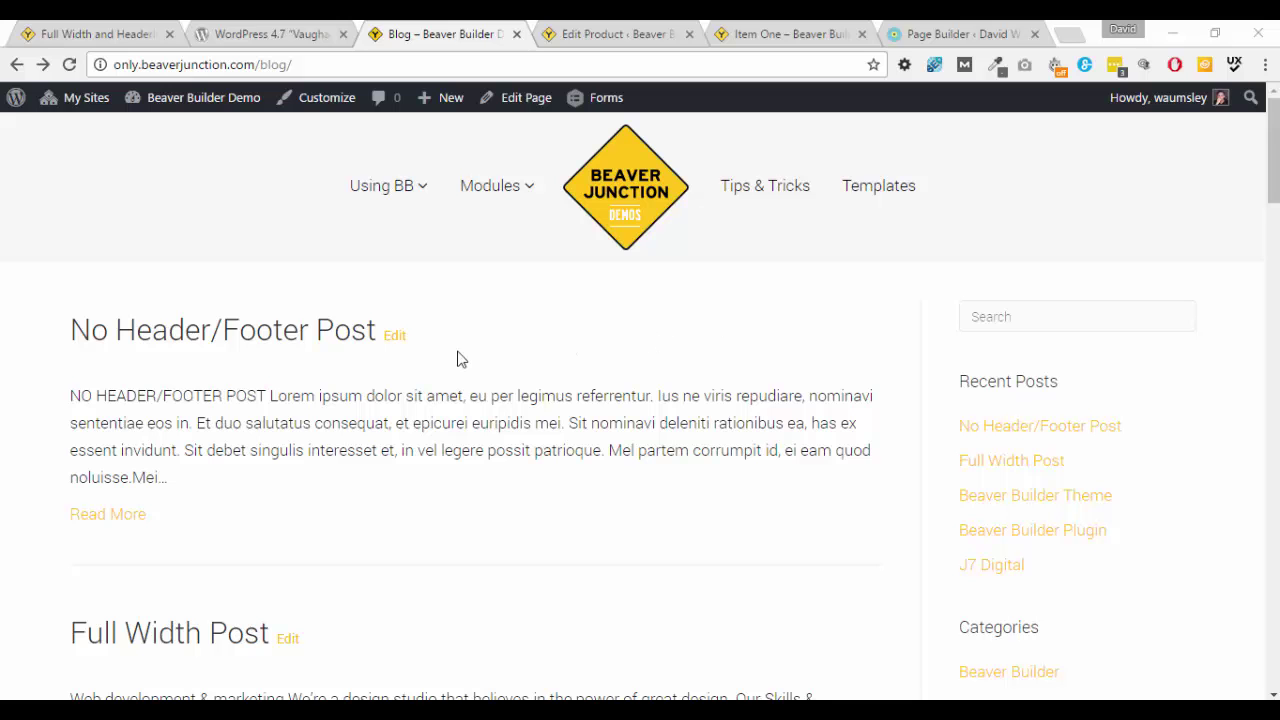
Browse the demo blog's post list, then switch to the WordPress 4.7 'Vaughan' release article.
scroll(586, 386, down, 3)
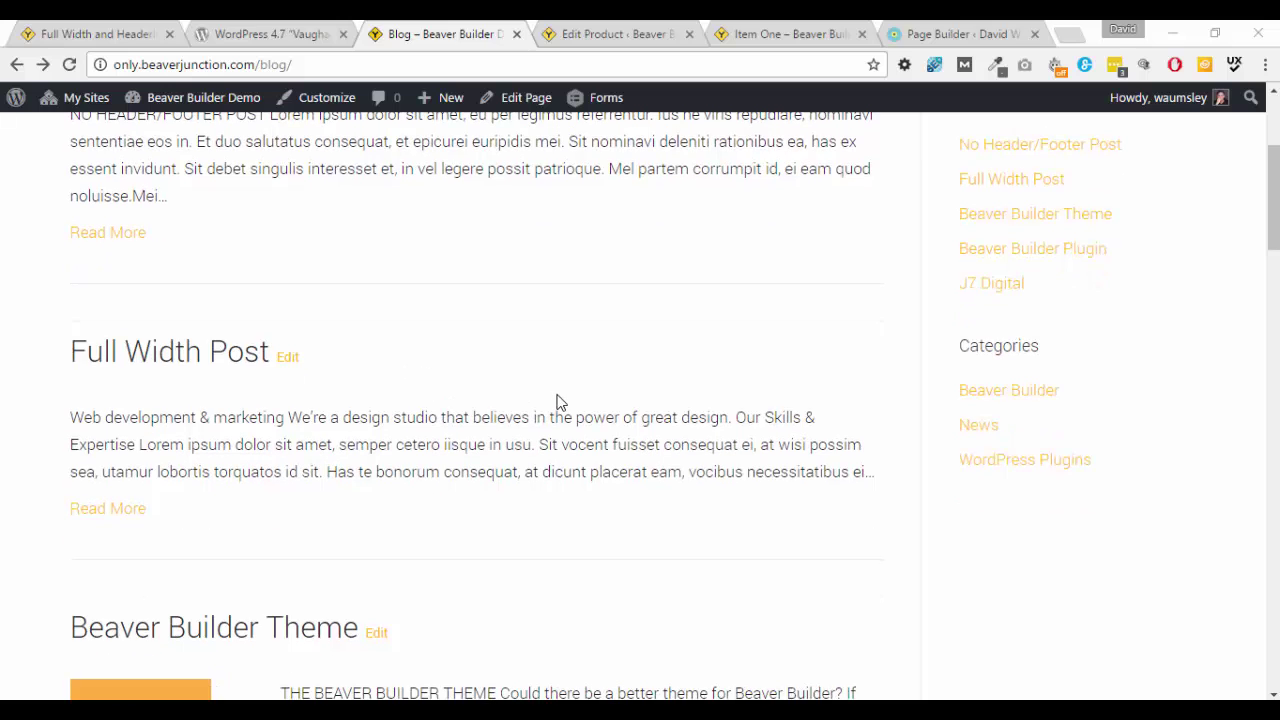
scroll(627, 453, down, 1)
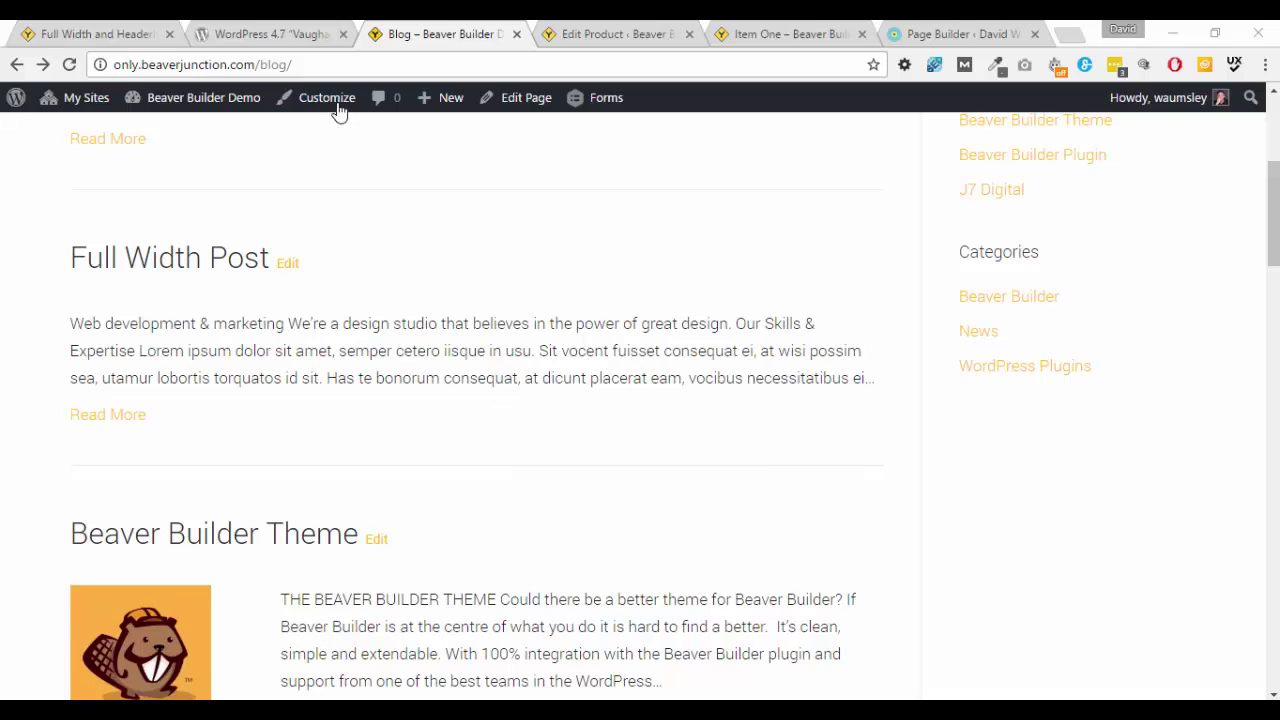
click(294, 38)
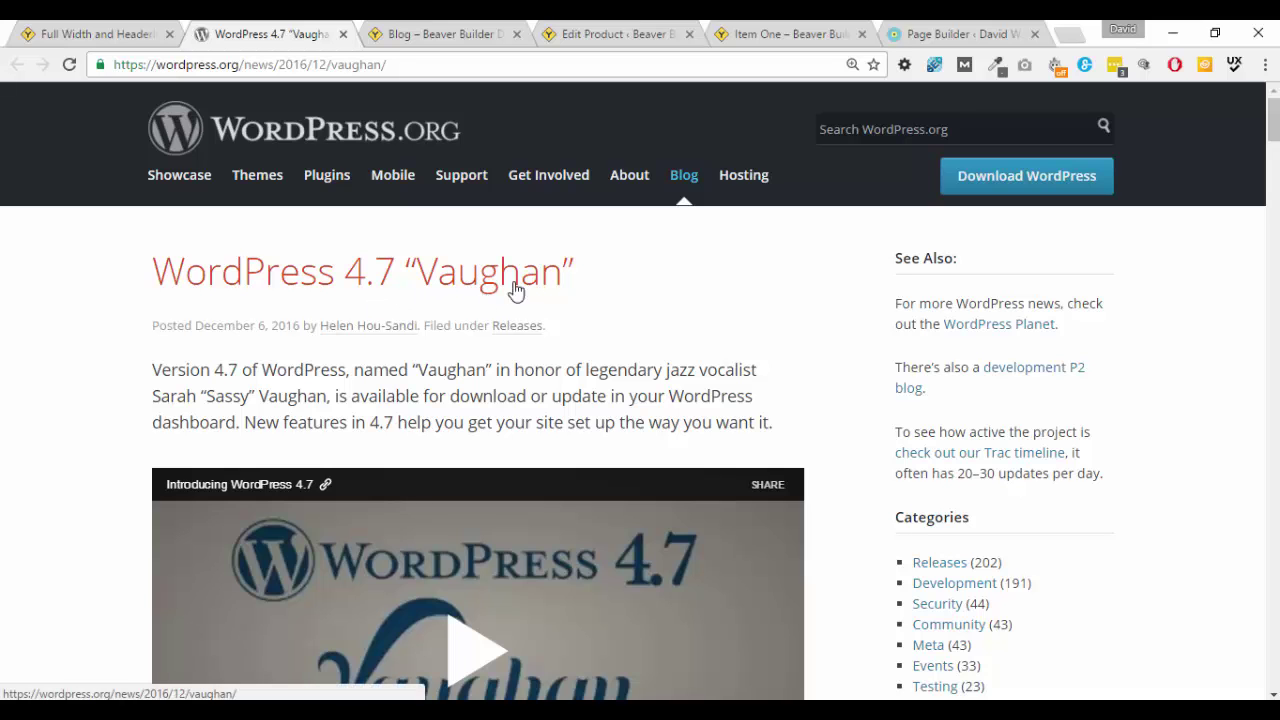
Scroll the 4.7 article down to the Post Type Templates note in Even More Developer Happiness.
drag(1275, 135, 1275, 426)
scroll(320, 229, down, 2)
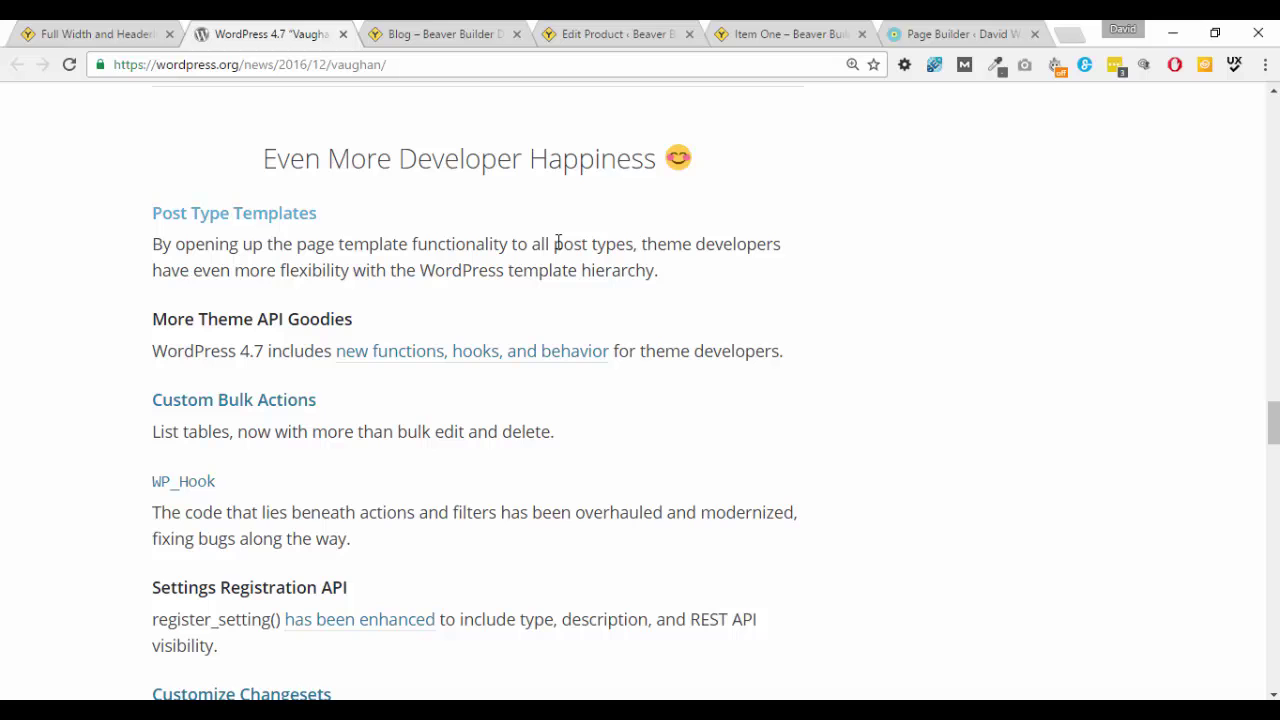
Return to the demo blog and browse its No Header/Footer, Full Width and Beaver Builder Theme posts.
click(424, 33)
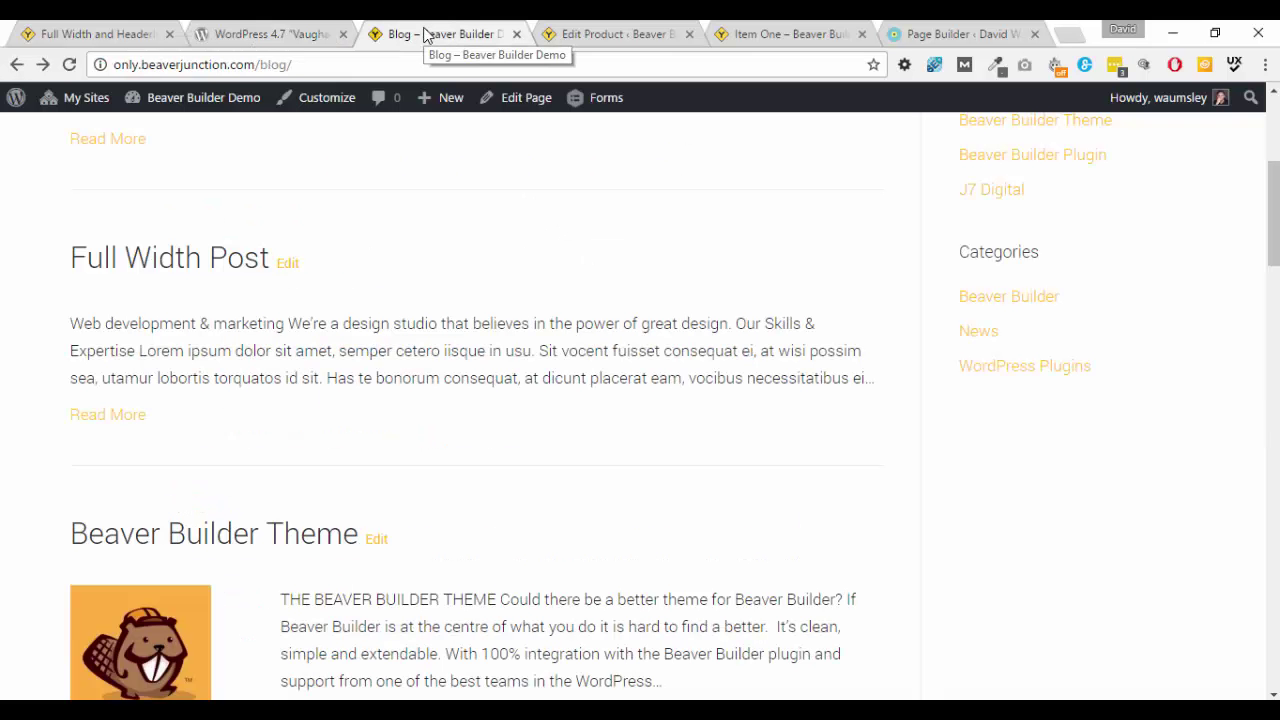
scroll(568, 278, up, 2)
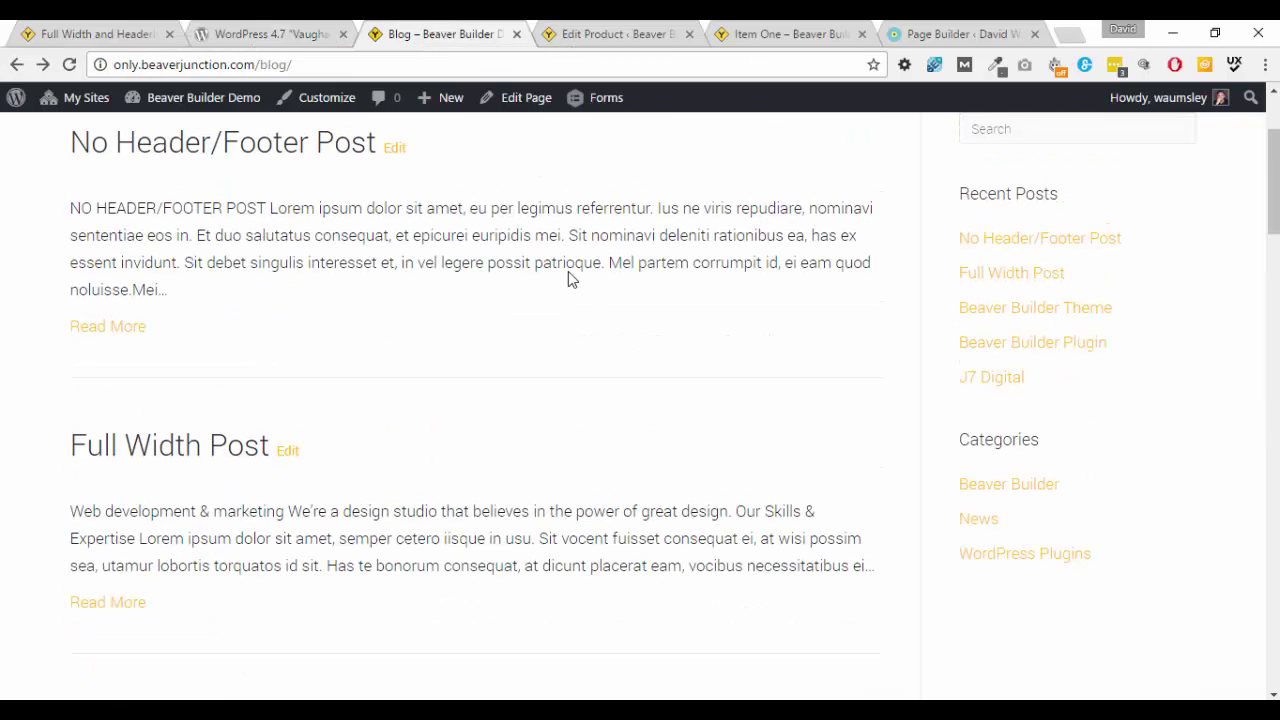
scroll(568, 272, down, 5)
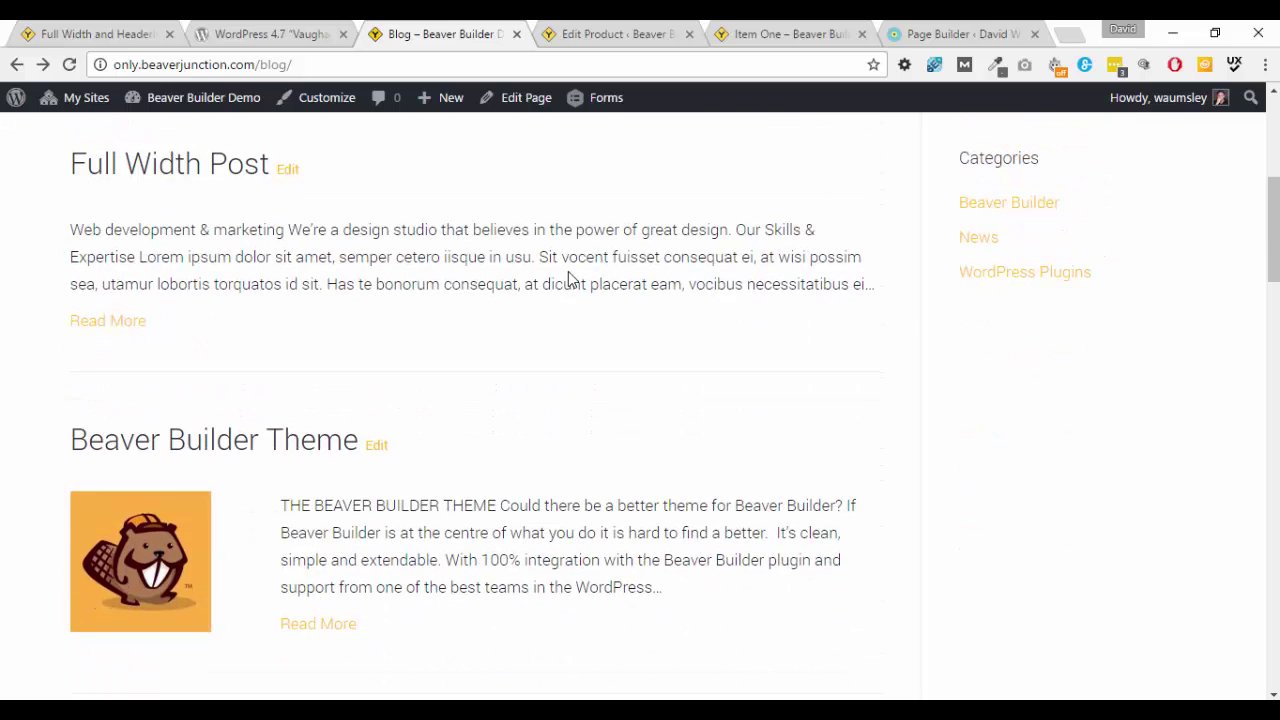
scroll(586, 400, up, 4)
scroll(498, 463, up, 2)
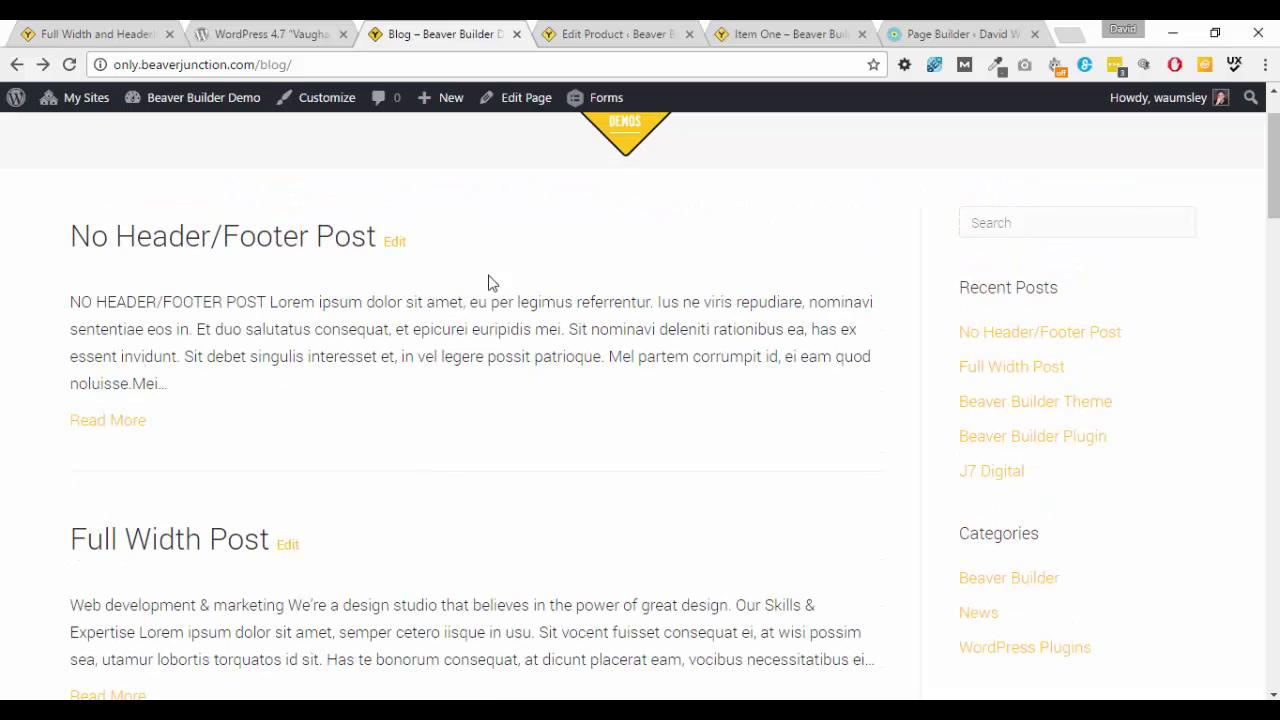
scroll(489, 330, down, 1)
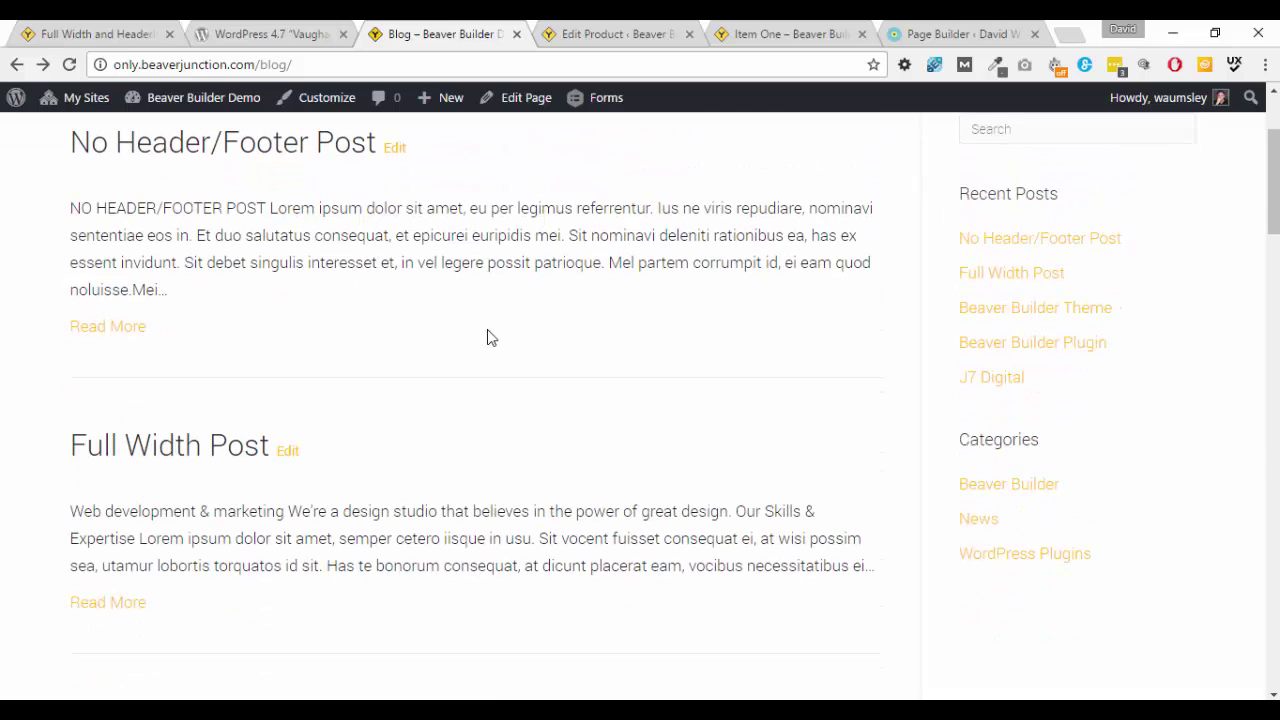
scroll(489, 337, down, 2)
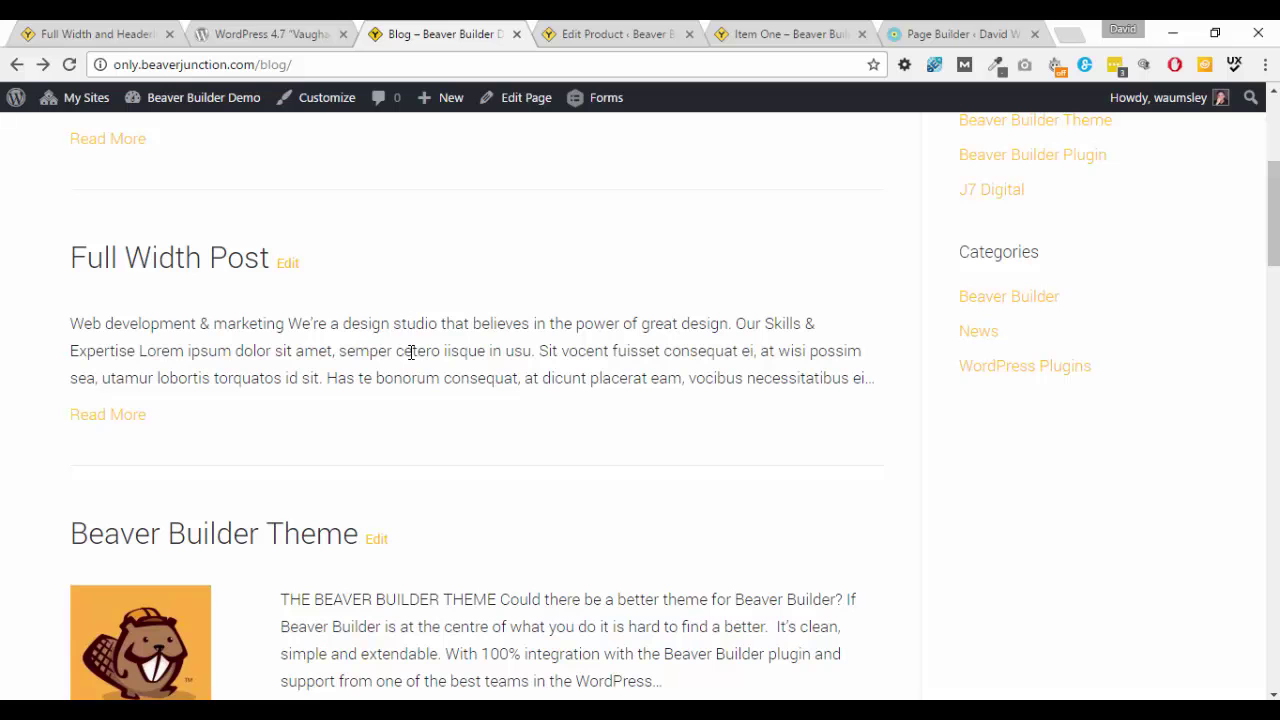
scroll(440, 305, down, 2)
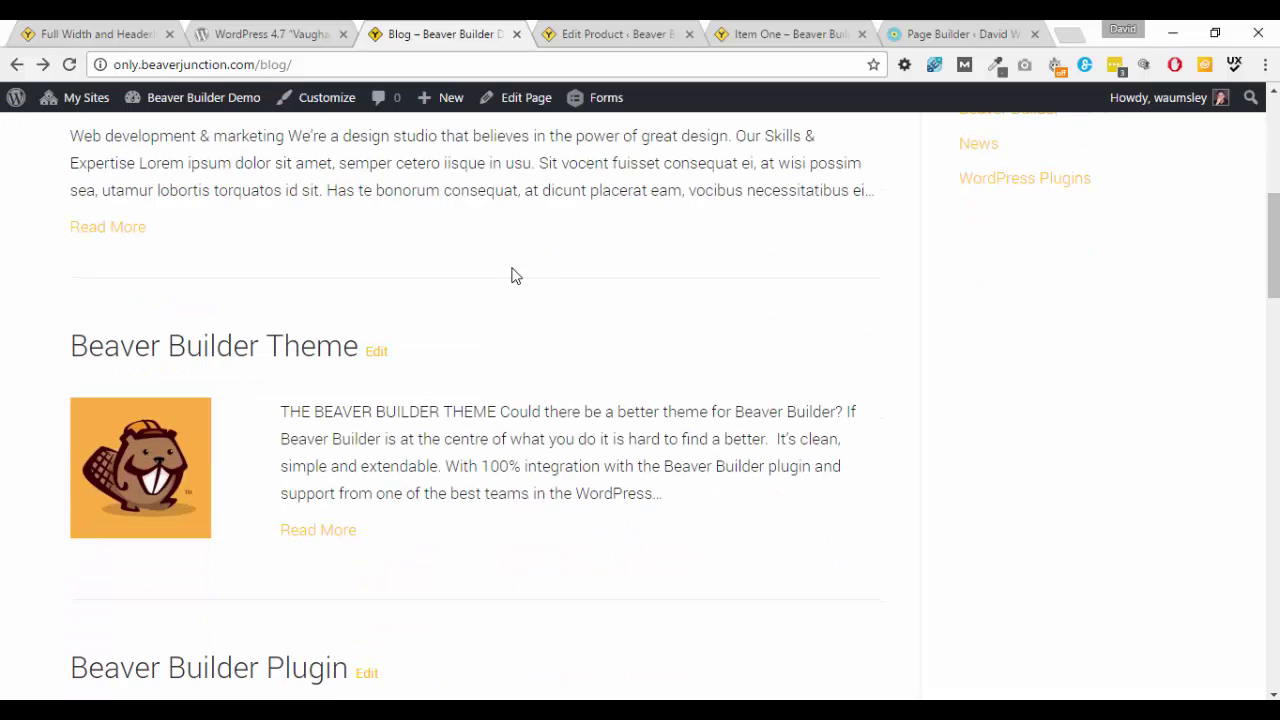
scroll(441, 342, up, 2)
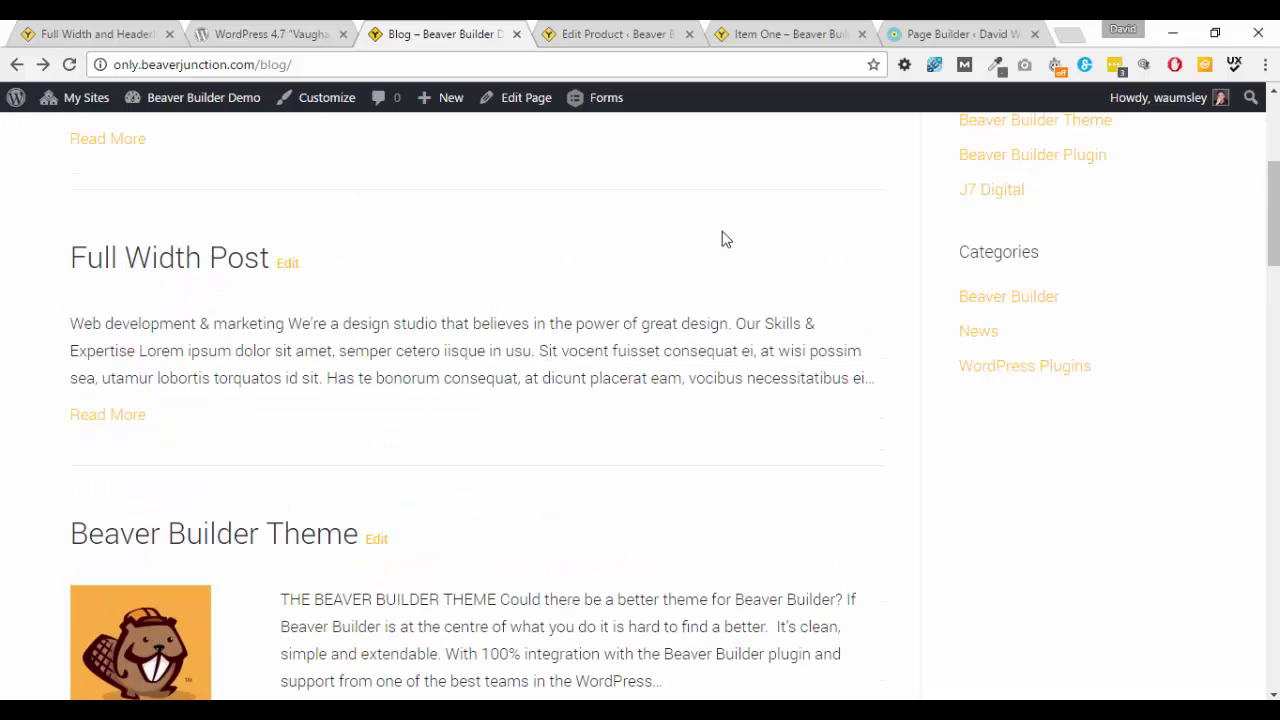
Switch to Page Builder Settings and check that Posts and Pages are enabled post types.
click(938, 34)
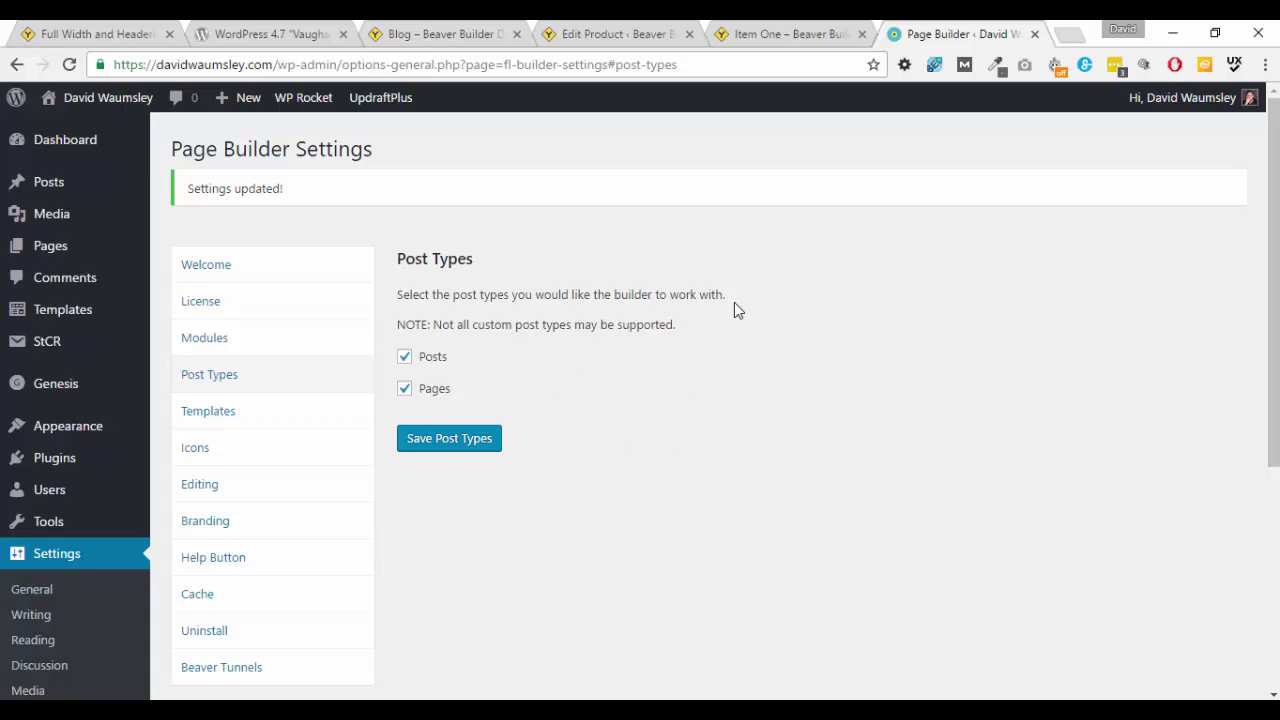
Back on the demo blog listing, open the Beaver Builder Theme post.
click(440, 33)
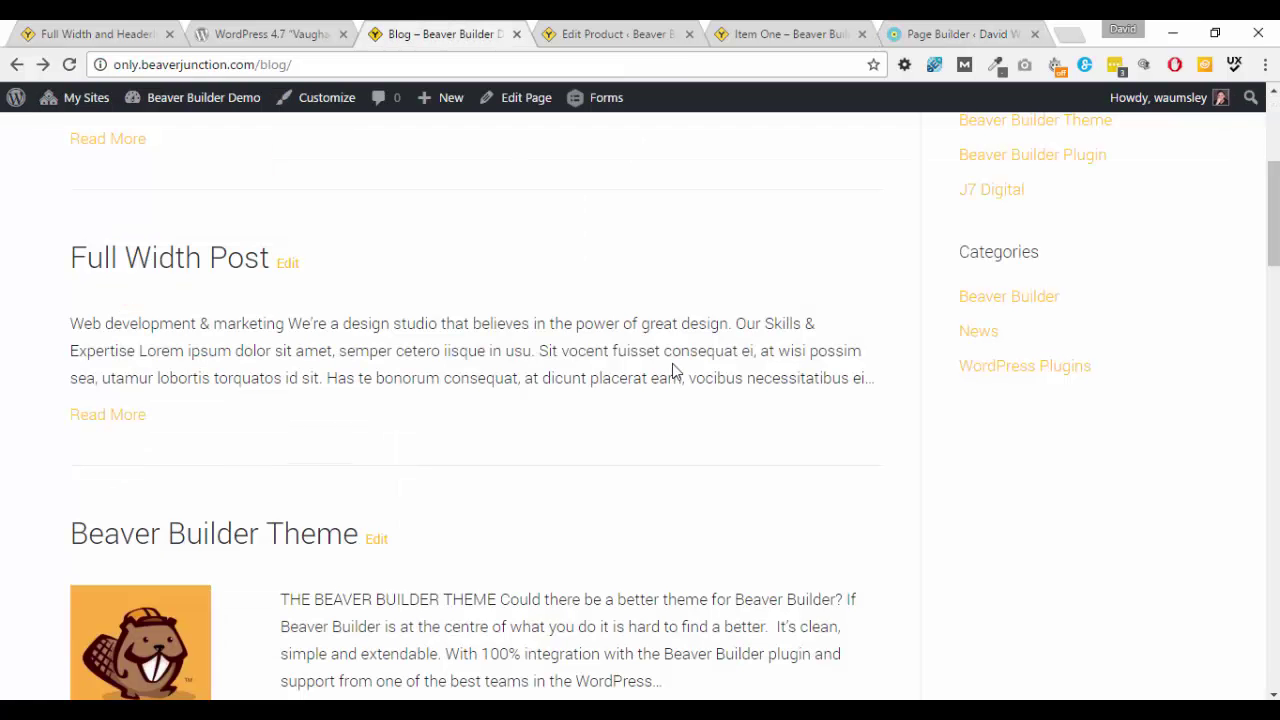
scroll(790, 480, down, 4)
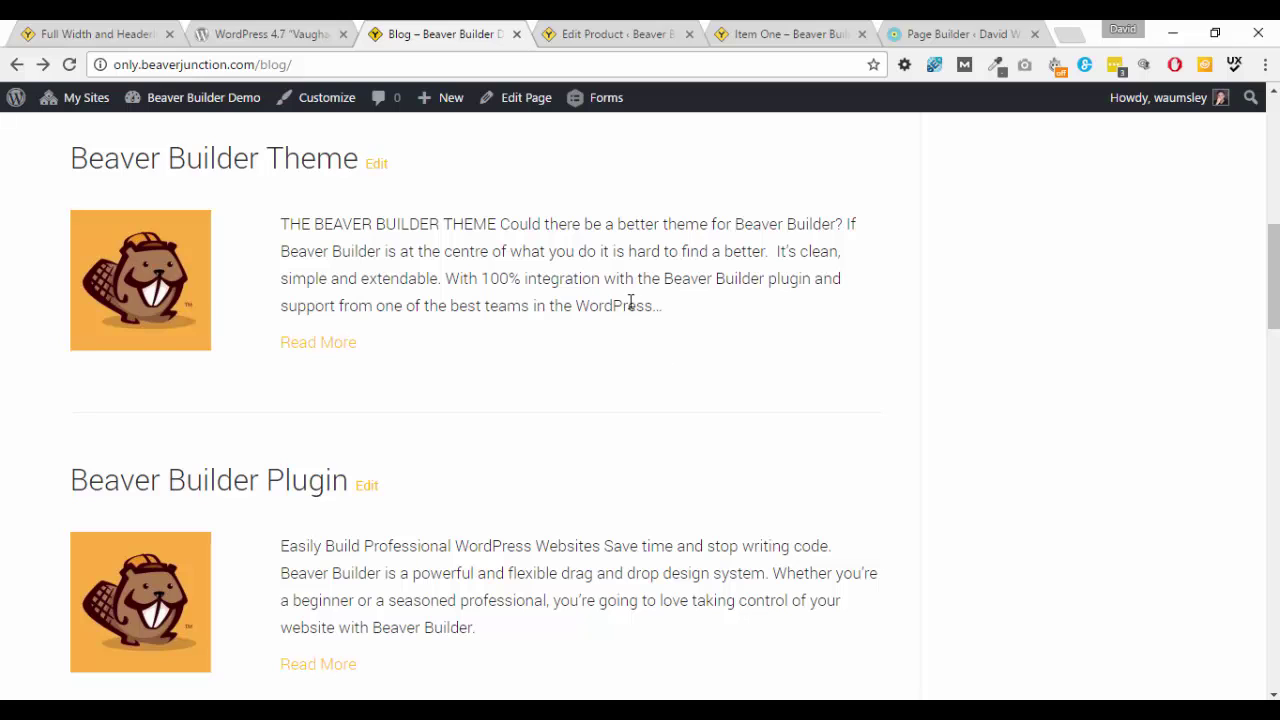
scroll(630, 301, down, 2)
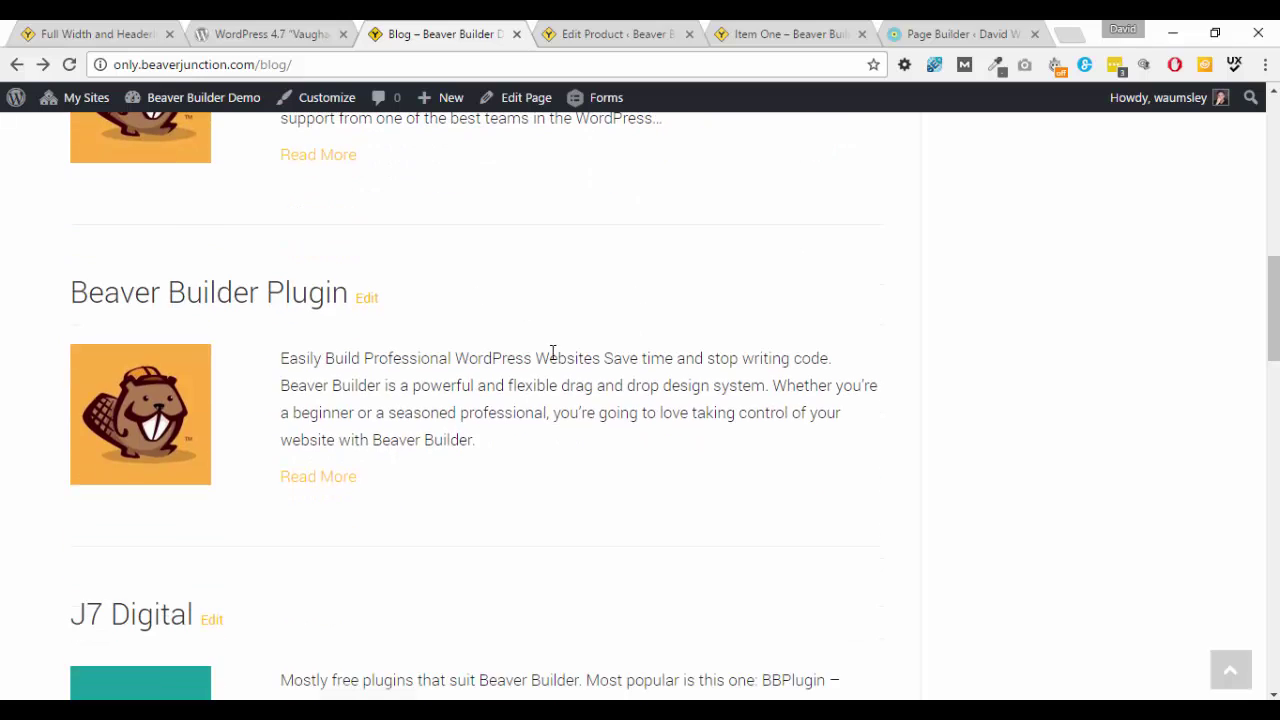
scroll(631, 420, up, 2)
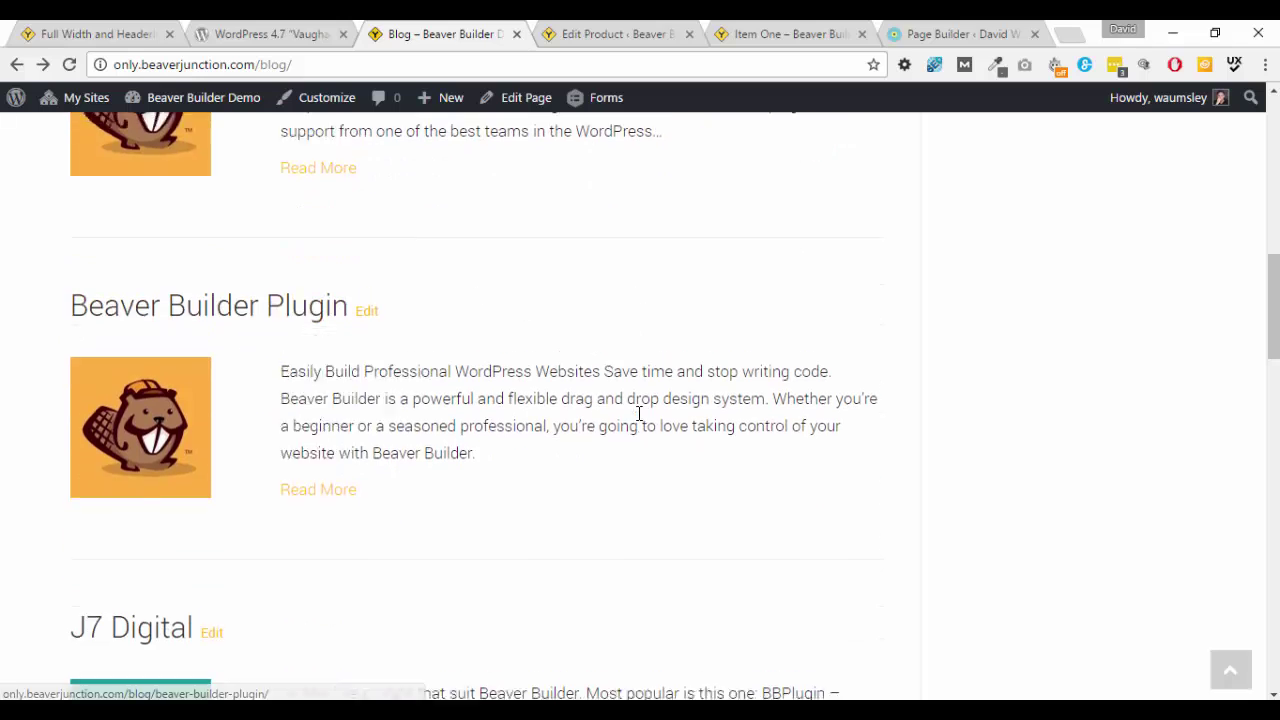
click(240, 166)
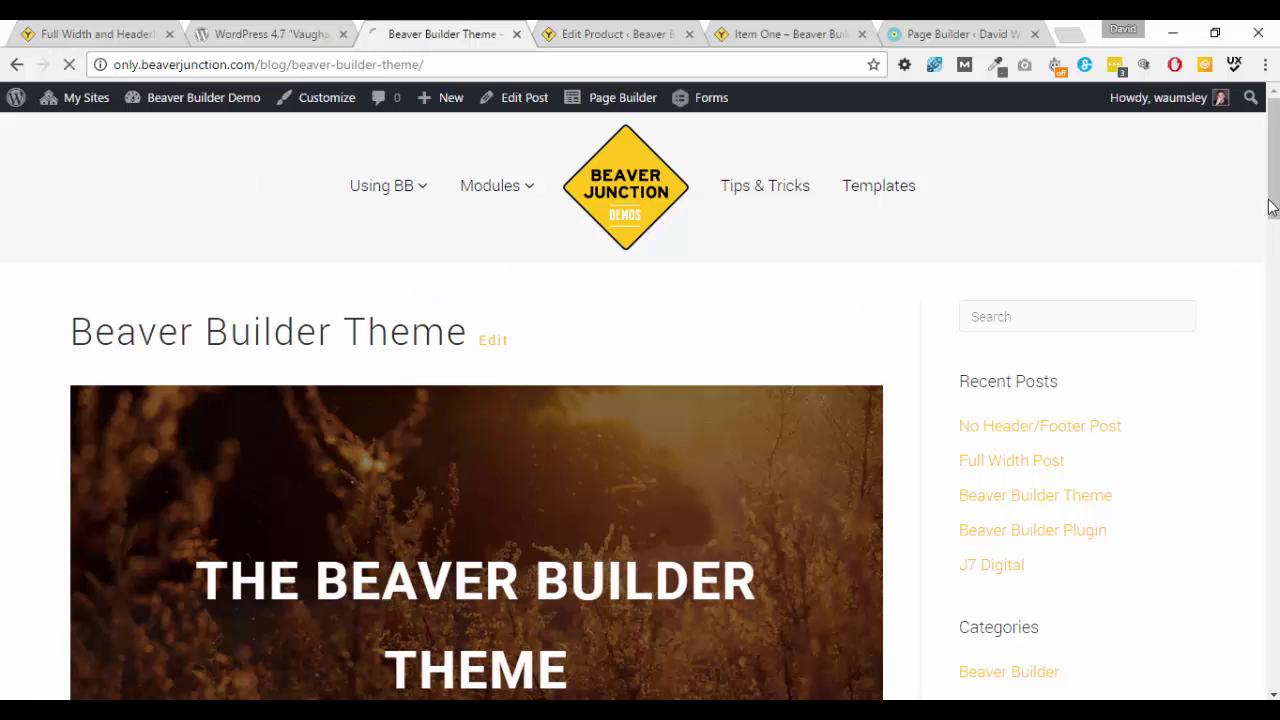
Read through the Beaver Builder Theme post, then open Full Width Post from Recent Posts.
drag(1268, 207, 1100, 236)
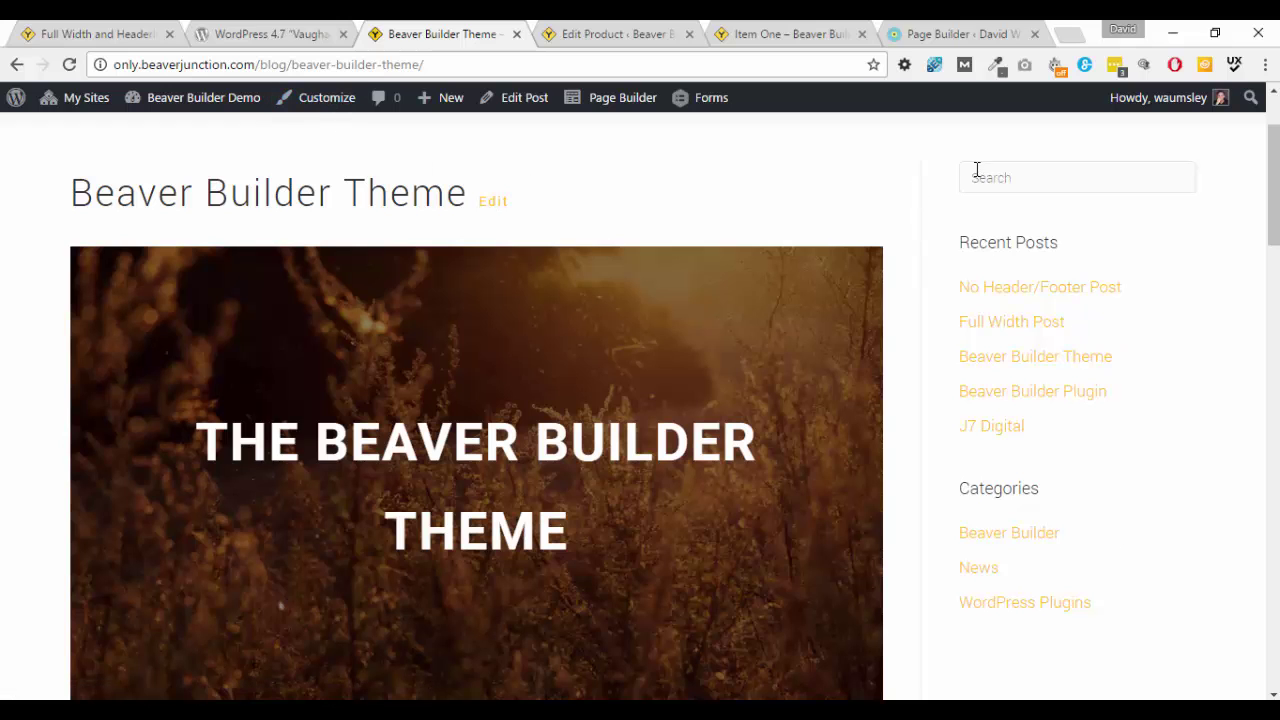
scroll(1272, 215, down, 4)
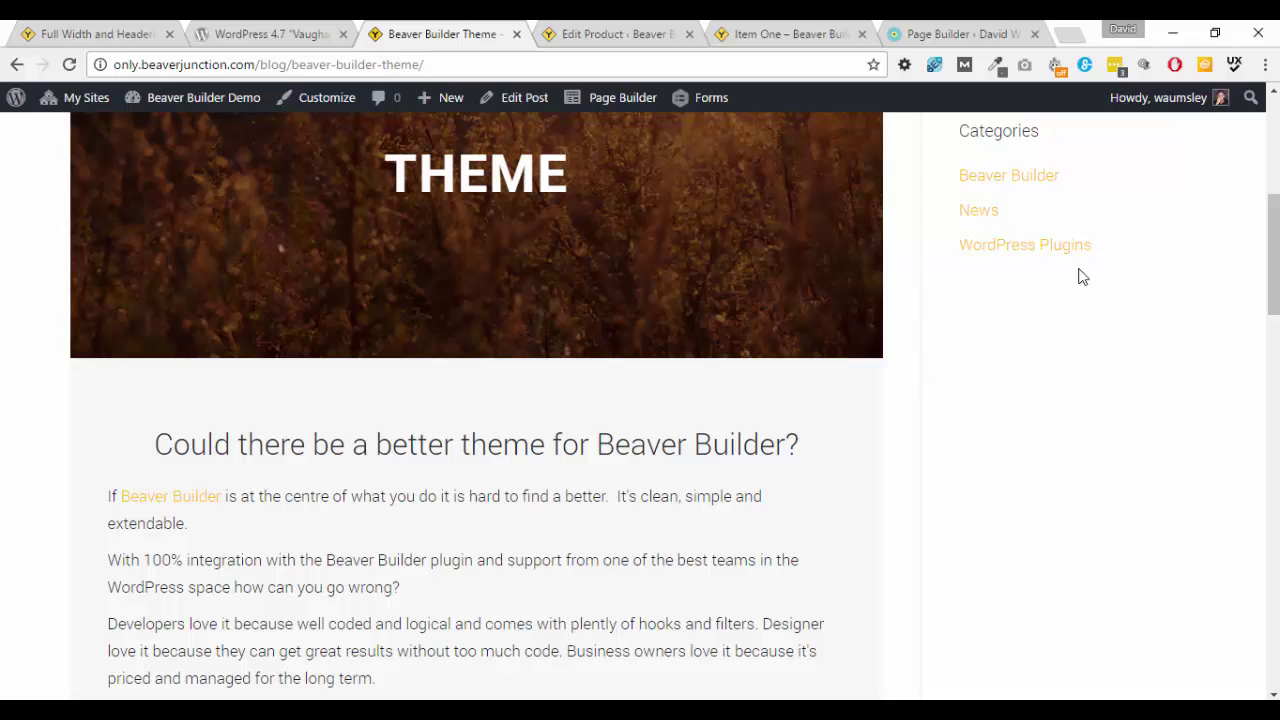
scroll(415, 298, down, 2)
scroll(410, 460, down, 3)
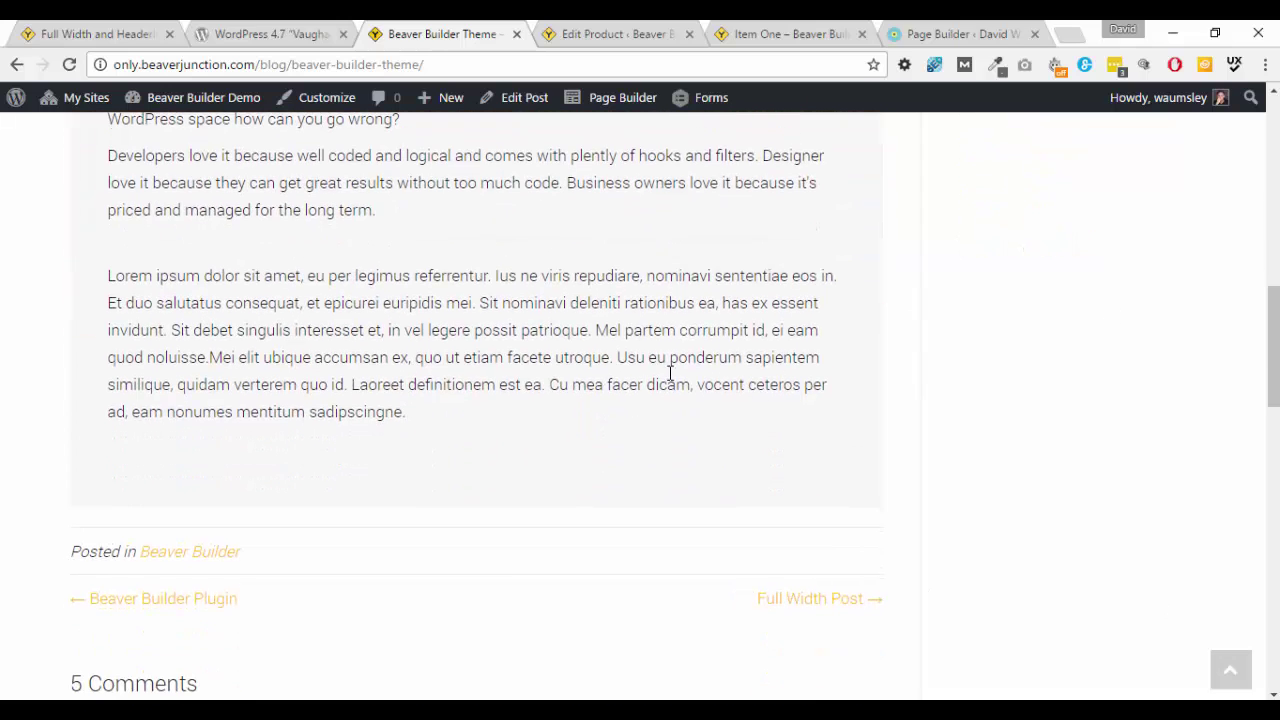
scroll(670, 372, up, 10)
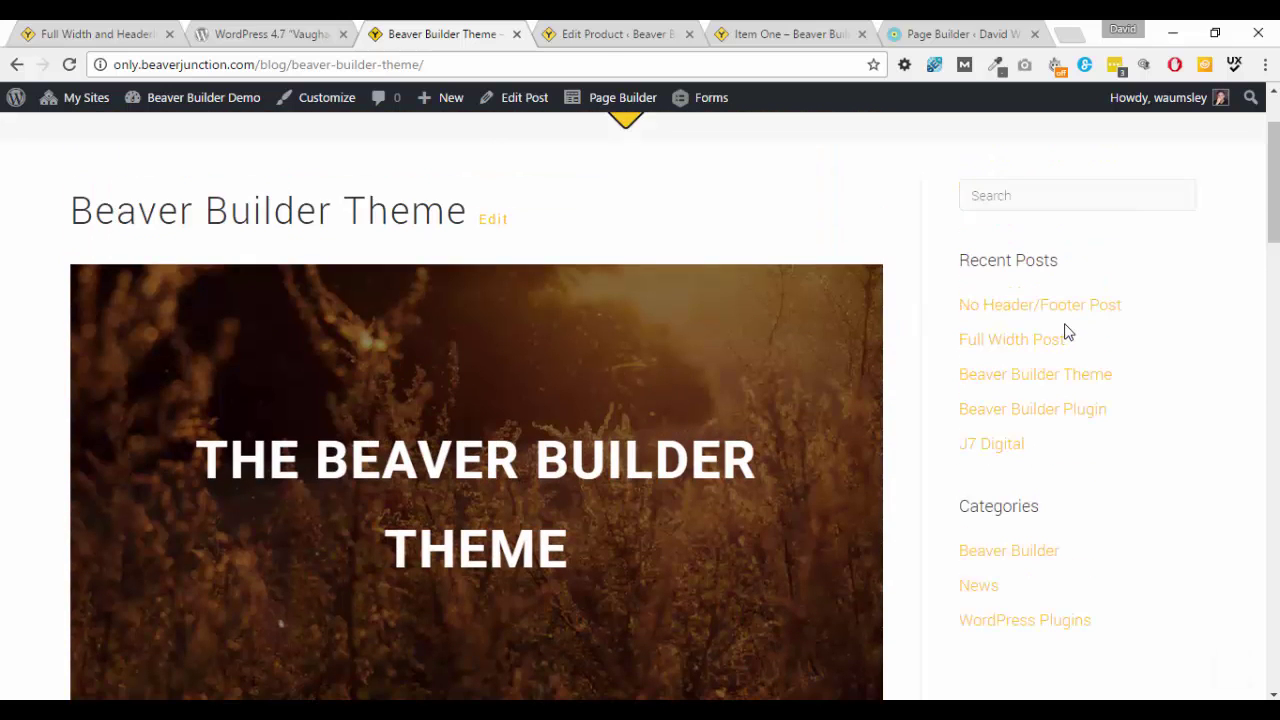
click(1013, 341)
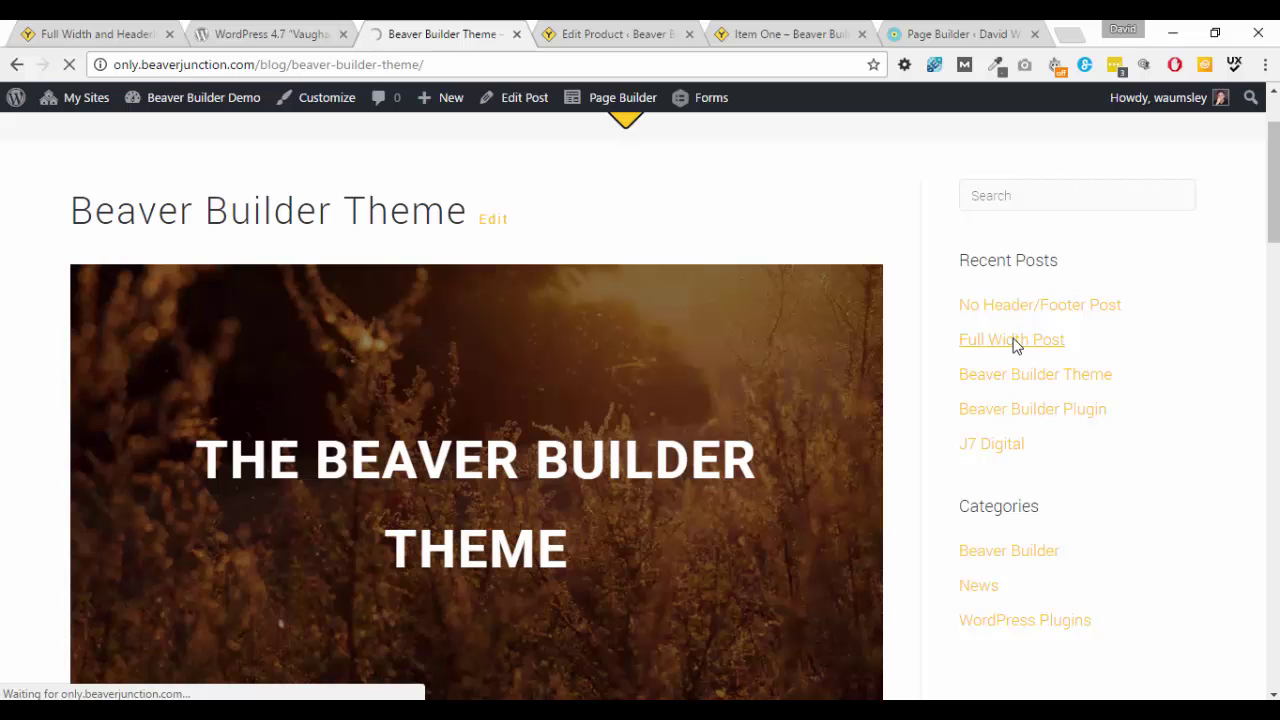
Scroll the Full Width Post past its skills bars and Marketing Analysis sections to the comment form.
scroll(1035, 315, down, 3)
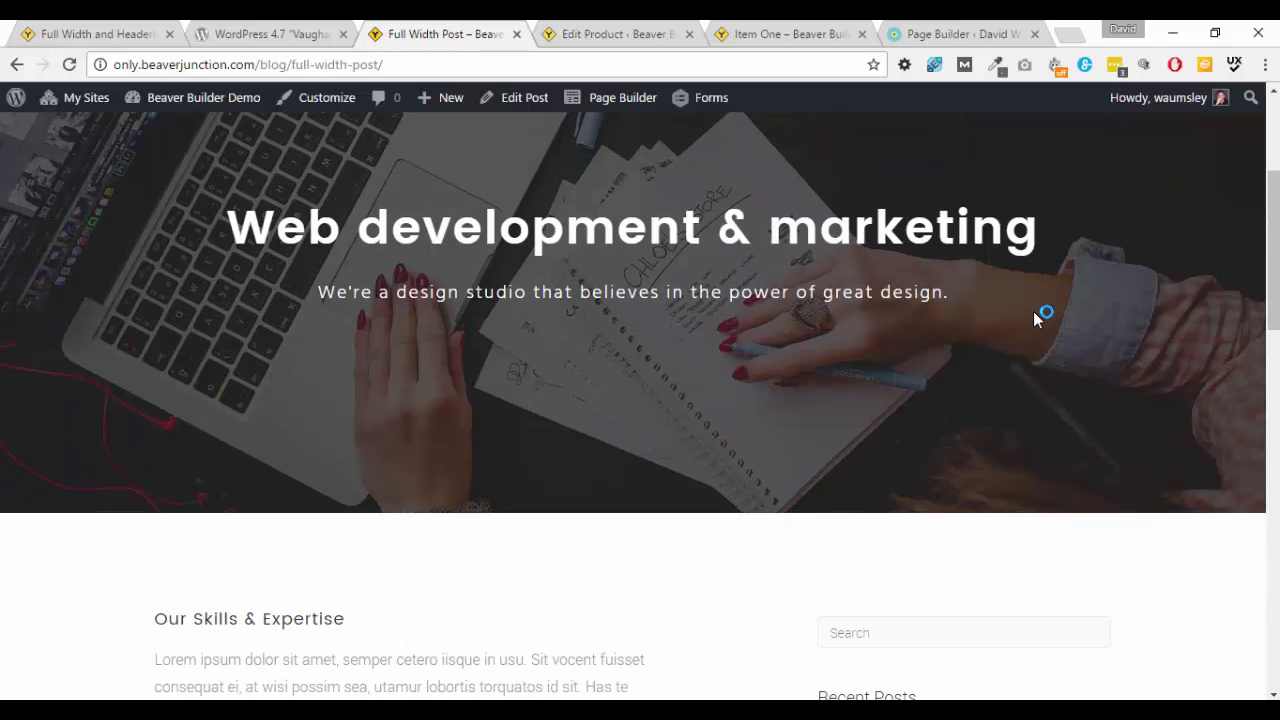
scroll(1033, 311, down, 3)
scroll(800, 220, down, 2)
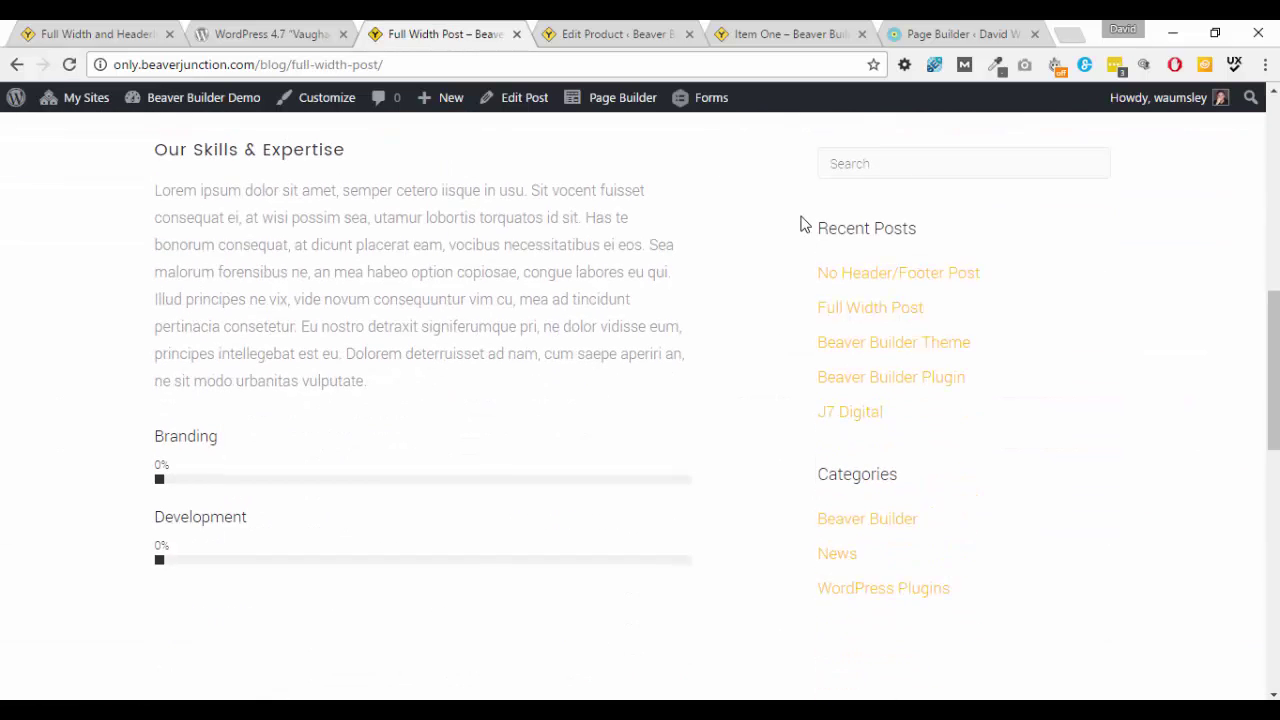
scroll(497, 426, down, 1)
scroll(1010, 425, up, 2)
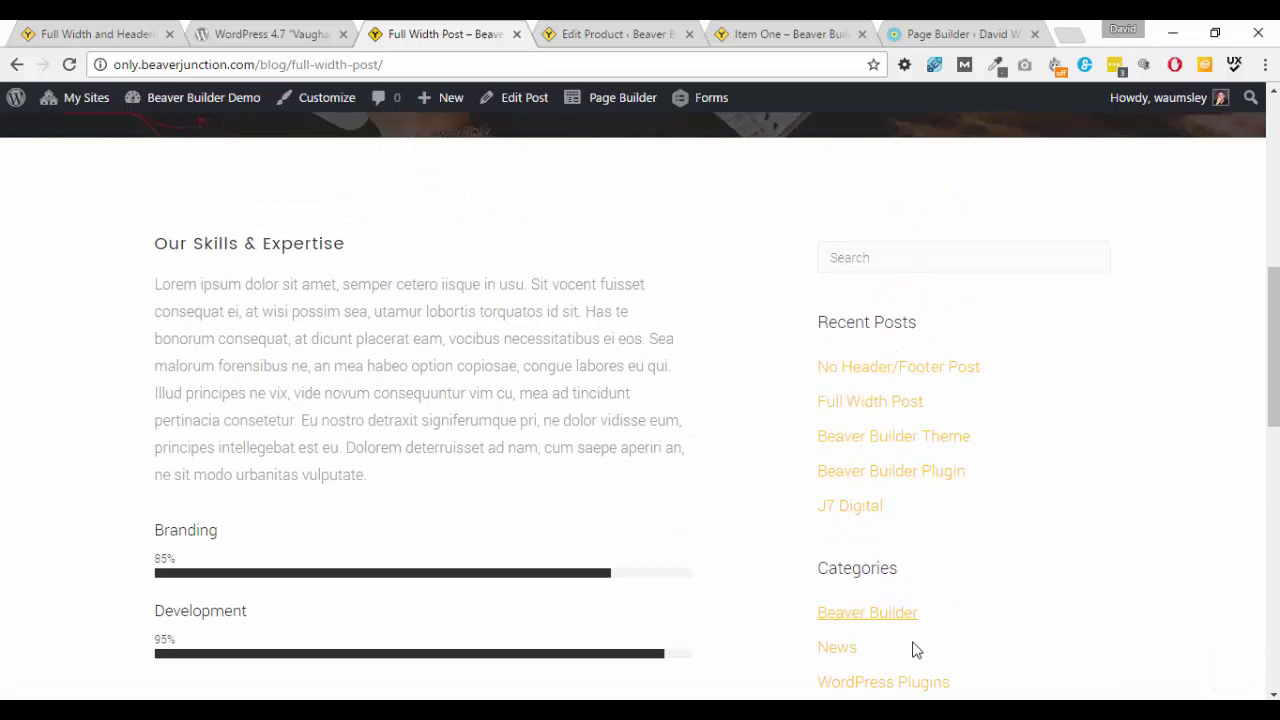
scroll(1115, 376, down, 5)
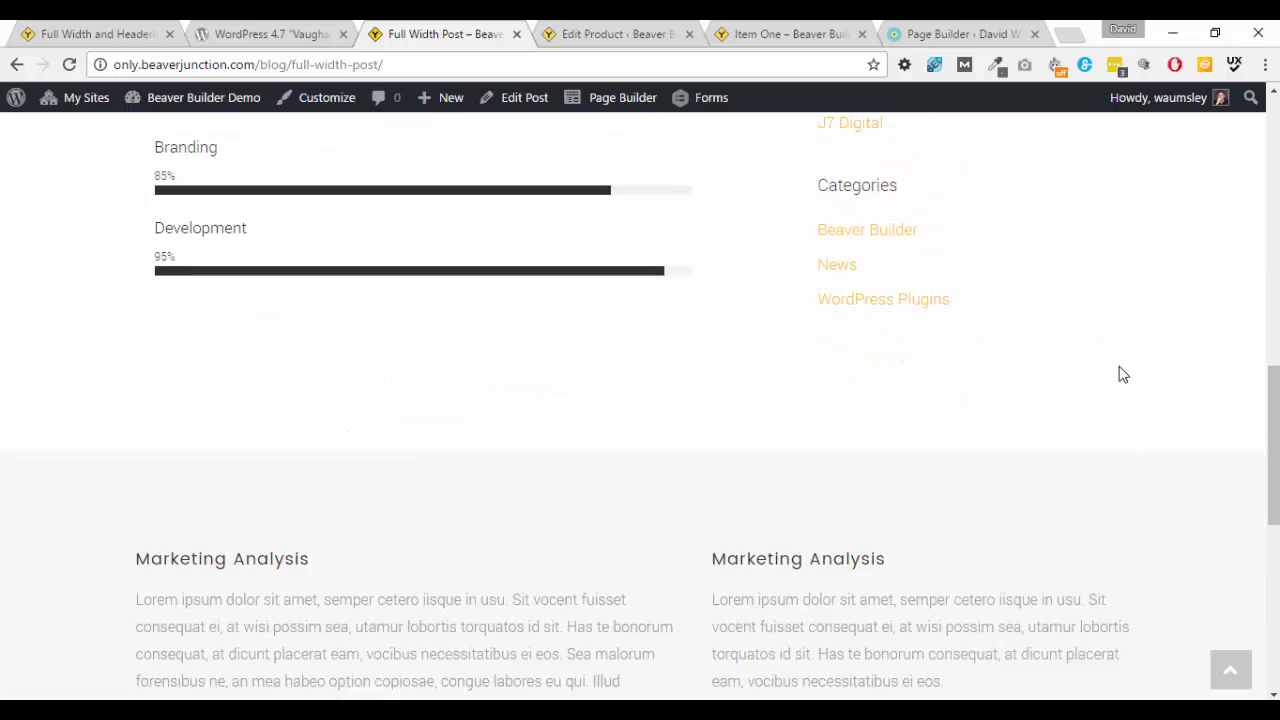
scroll(1122, 374, down, 3)
scroll(1106, 386, up, 20)
scroll(1107, 386, down, 8)
scroll(1107, 394, down, 8)
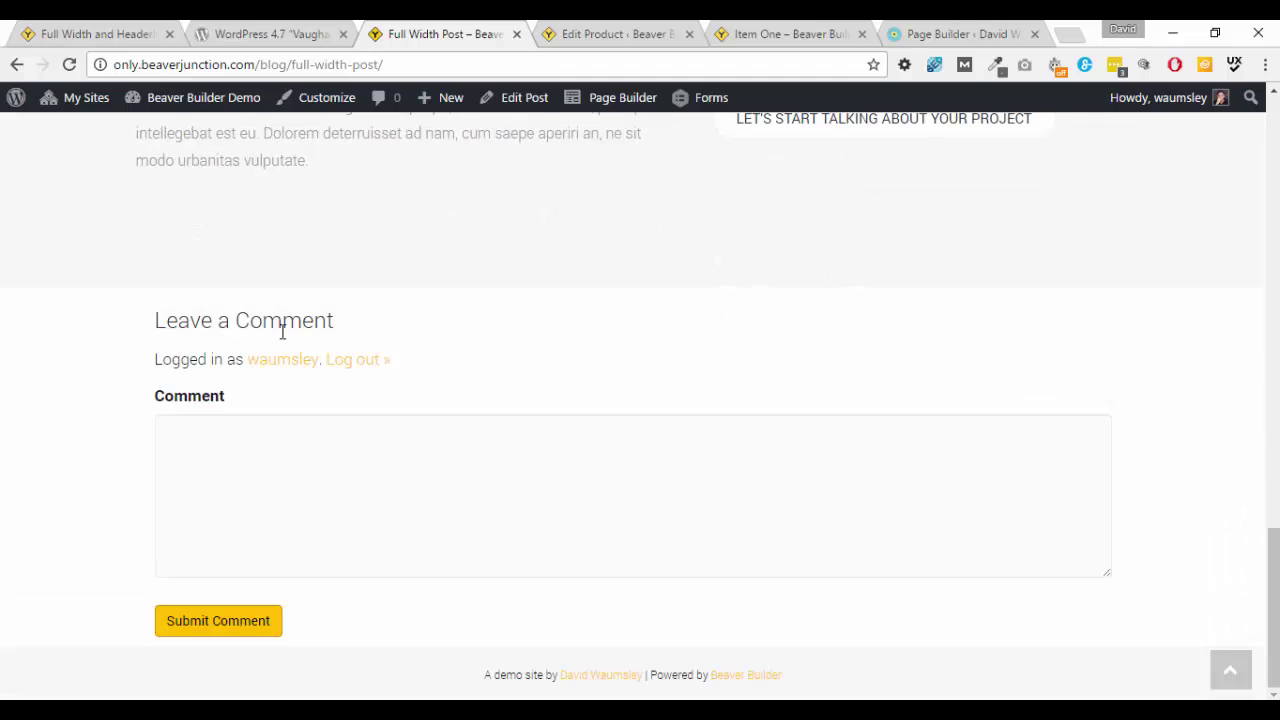
Highlight the Leave a Comment heading, then scroll back over the Full Width Post.
drag(155, 320, 338, 321)
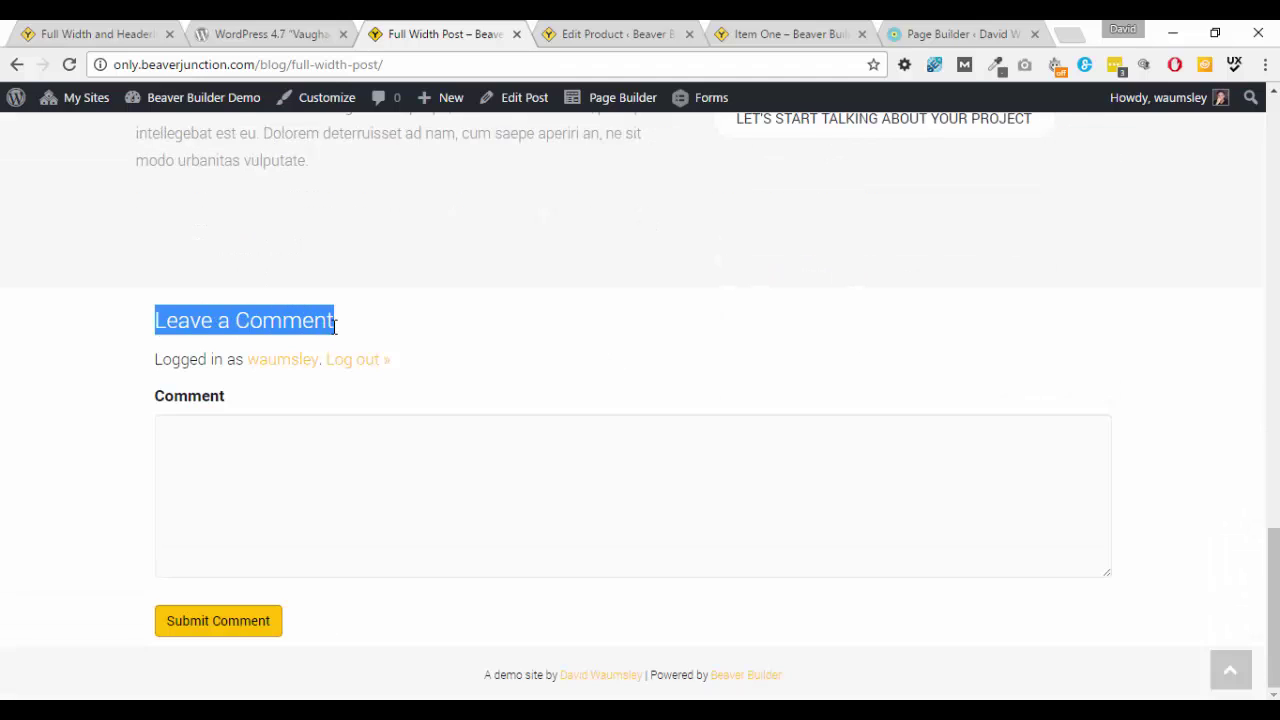
click(481, 213)
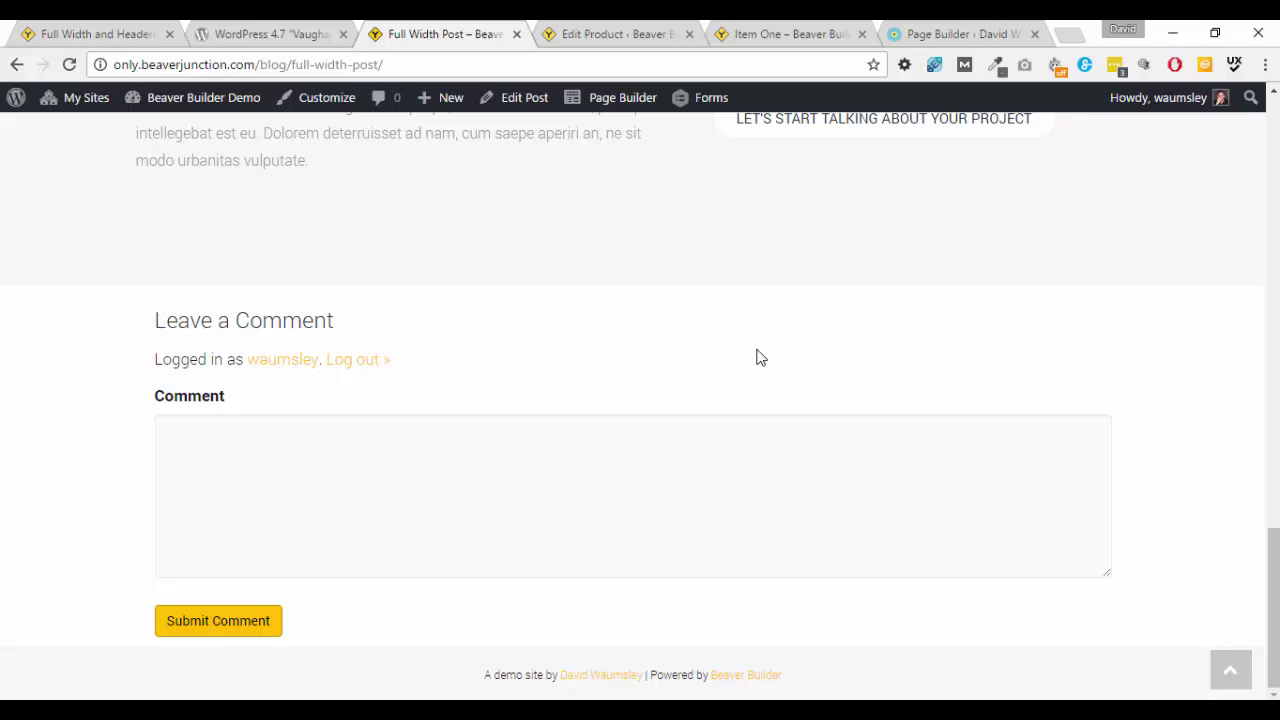
scroll(1100, 371, up, 2)
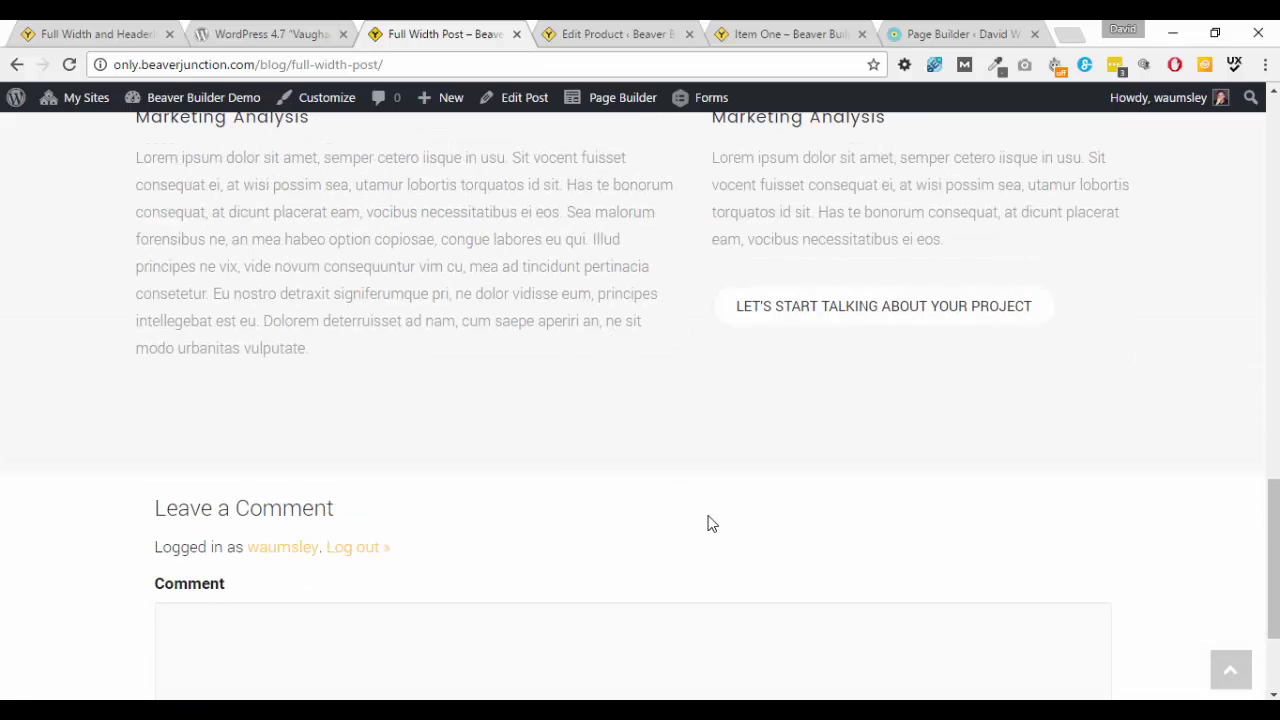
scroll(660, 443, down, 2)
scroll(628, 458, up, 6)
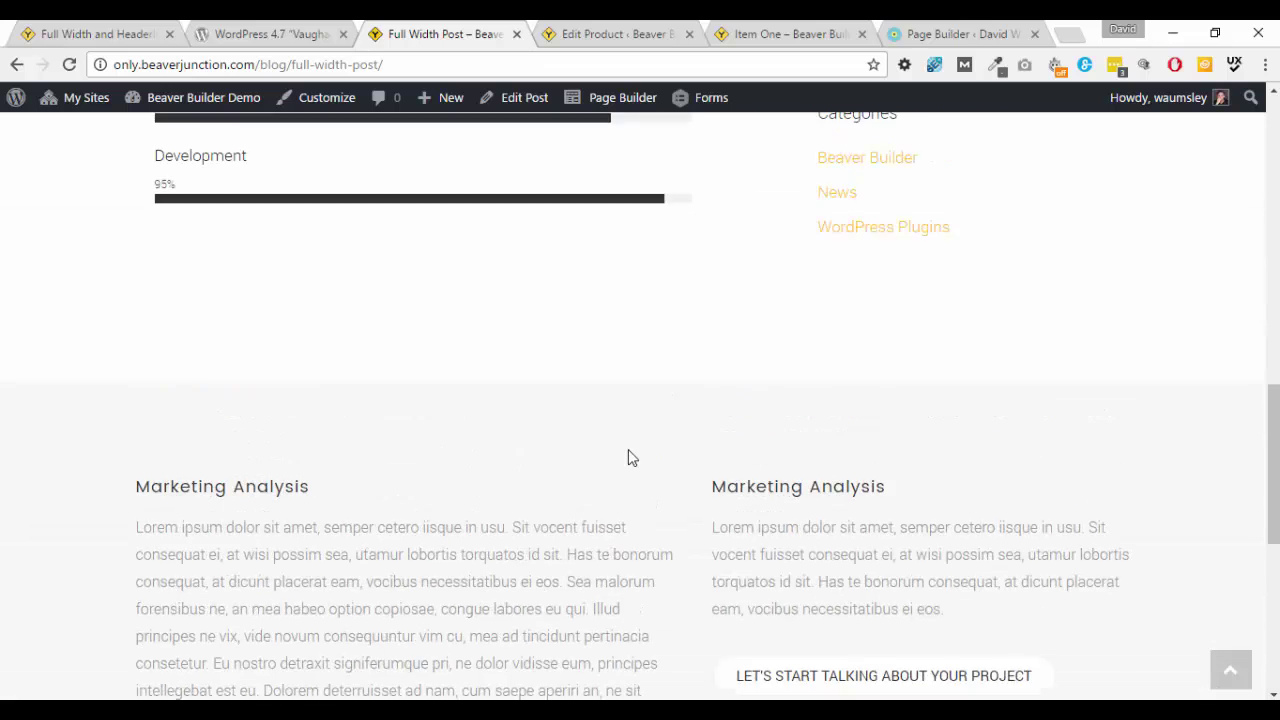
scroll(628, 458, up, 10)
scroll(752, 443, down, 2)
Open the No Header/Footer Post and scroll through its body text, sidebar and Fashion Blogger section.
click(890, 492)
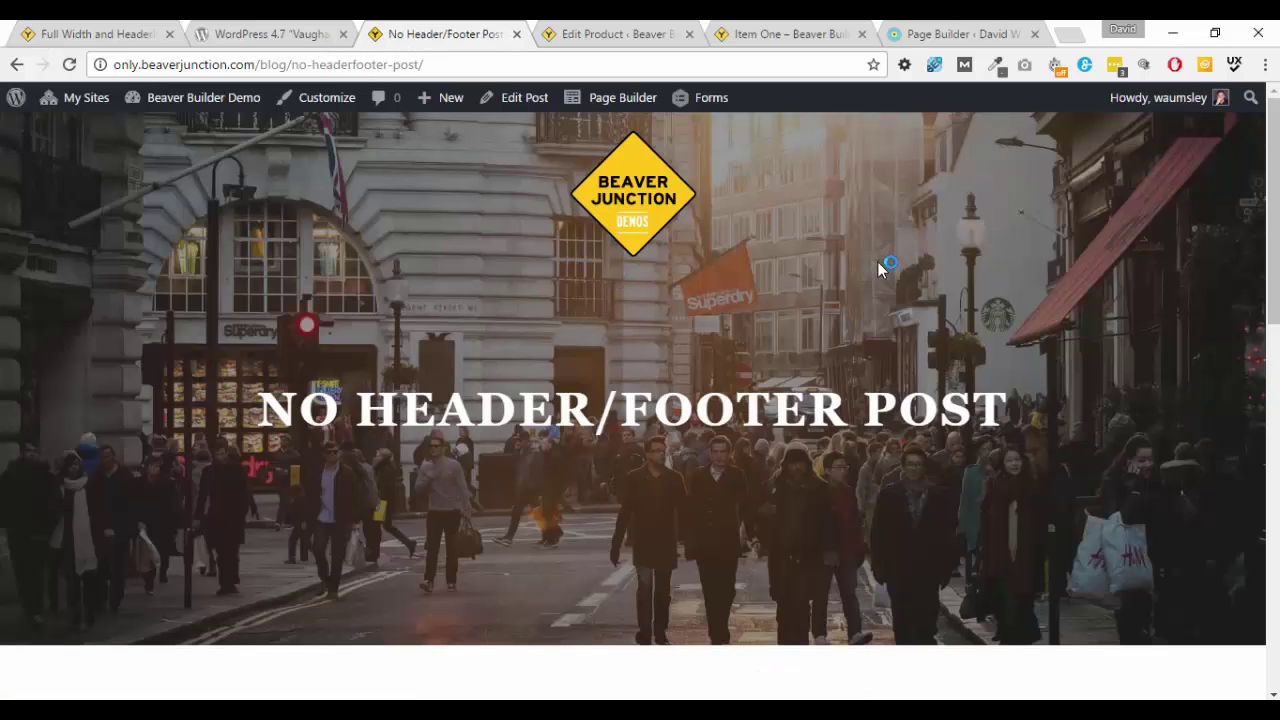
scroll(880, 265, down, 4)
scroll(880, 270, down, 3)
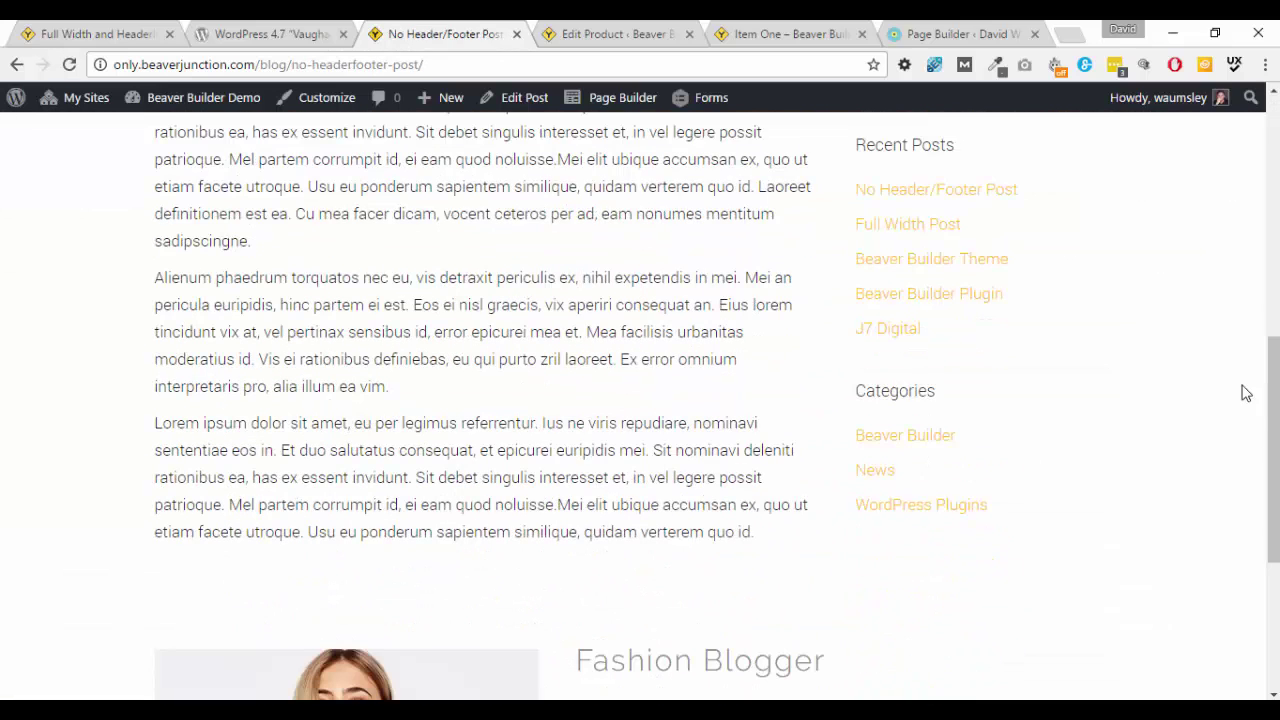
drag(1274, 378, 1274, 140)
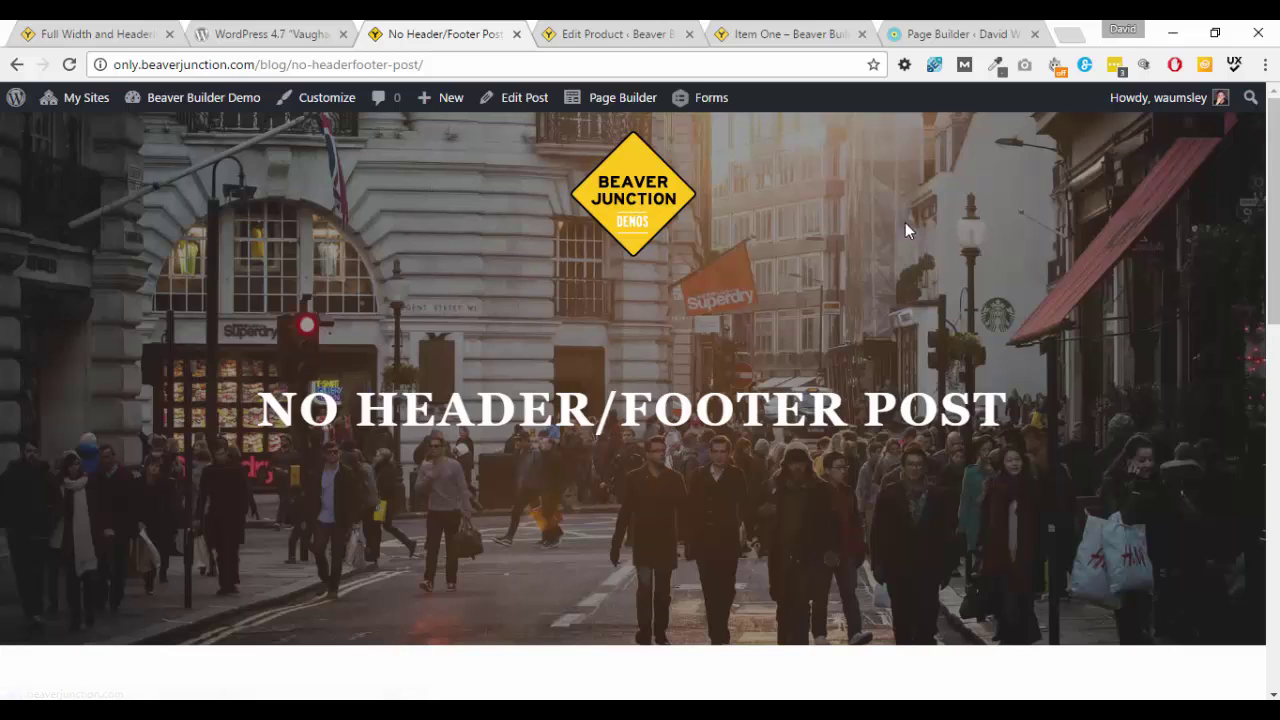
scroll(942, 250, down, 2)
scroll(642, 327, down, 6)
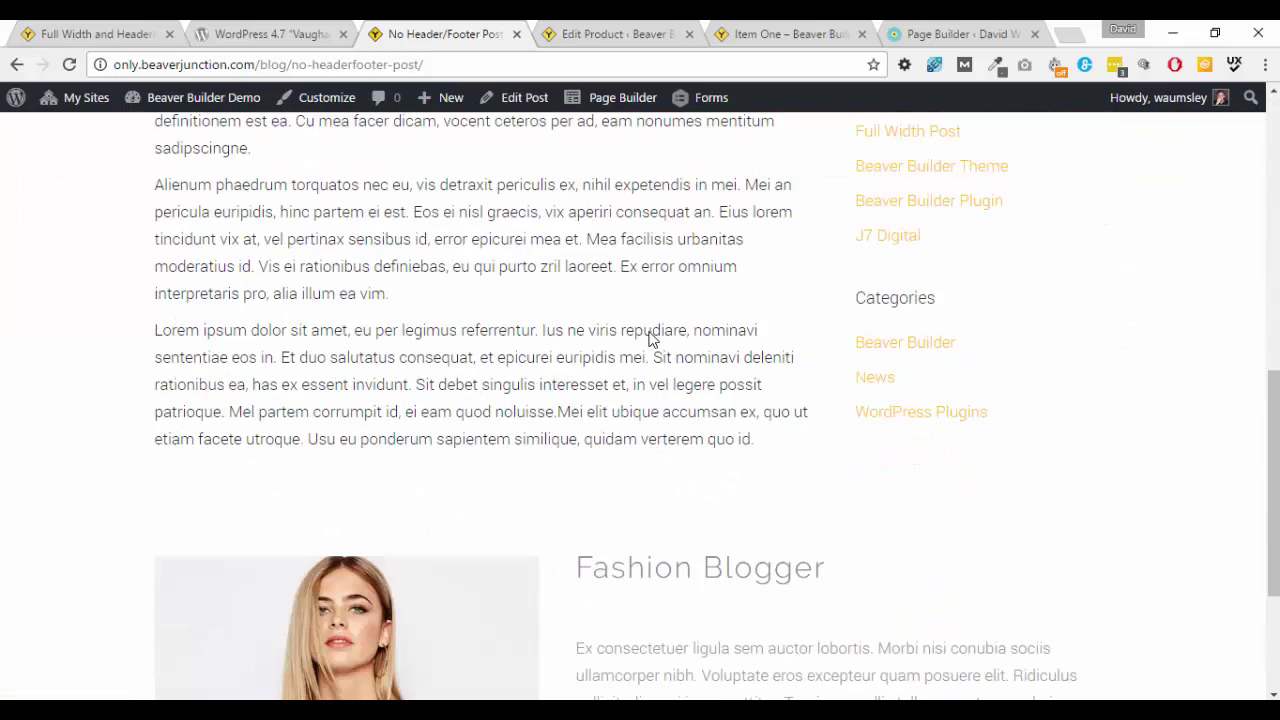
scroll(650, 331, down, 3)
scroll(652, 370, up, 10)
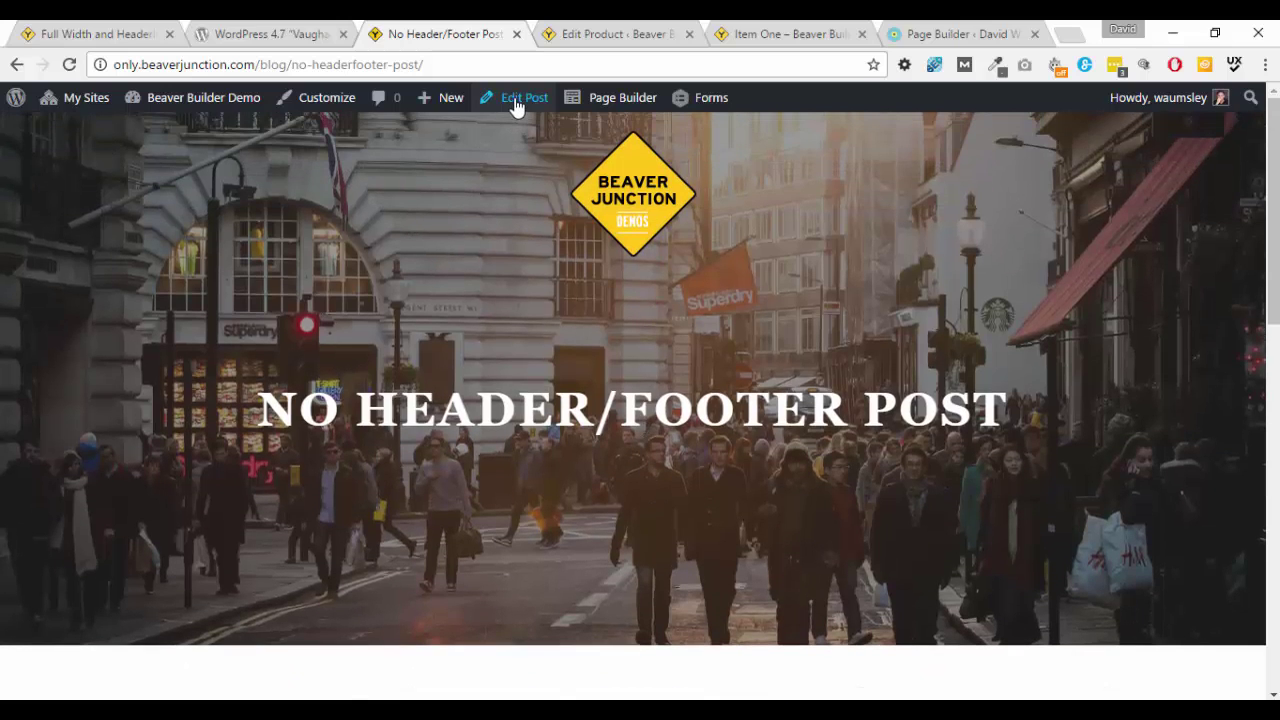
Open the No Header/Footer Post in the editor, then return to the 'Changing Beaver Builder Templates in Posts' article.
click(514, 97)
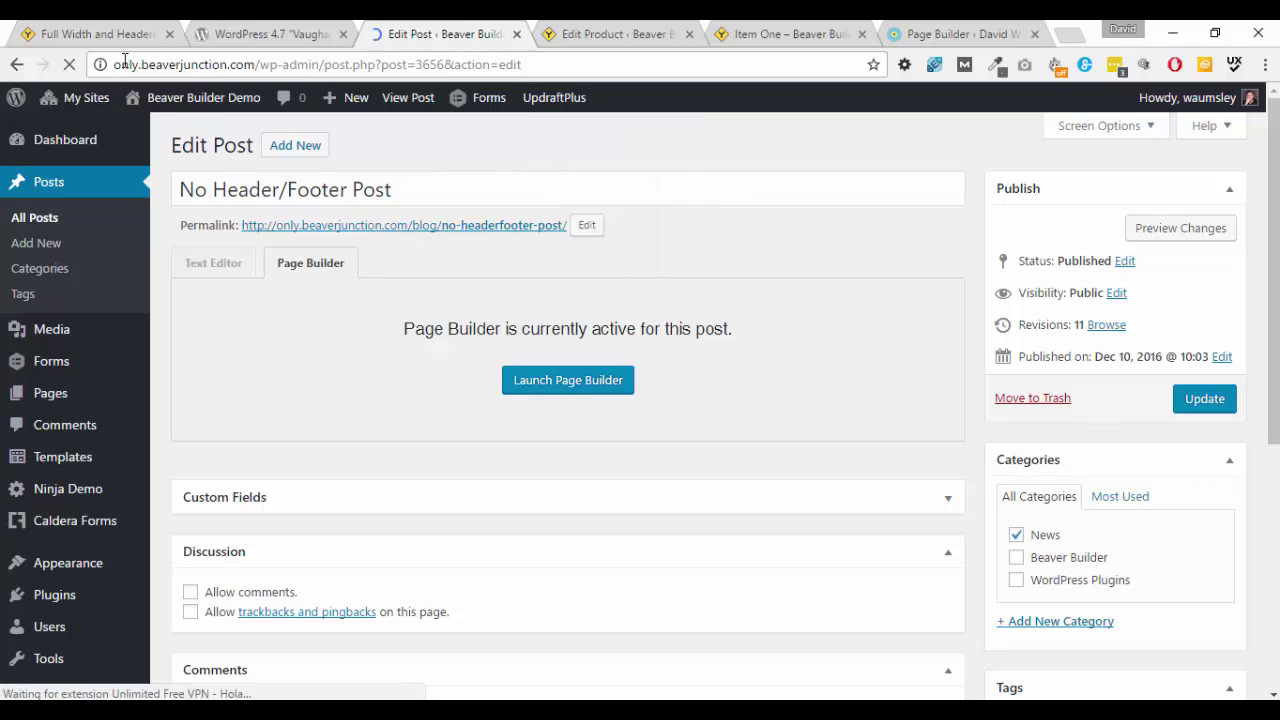
click(90, 35)
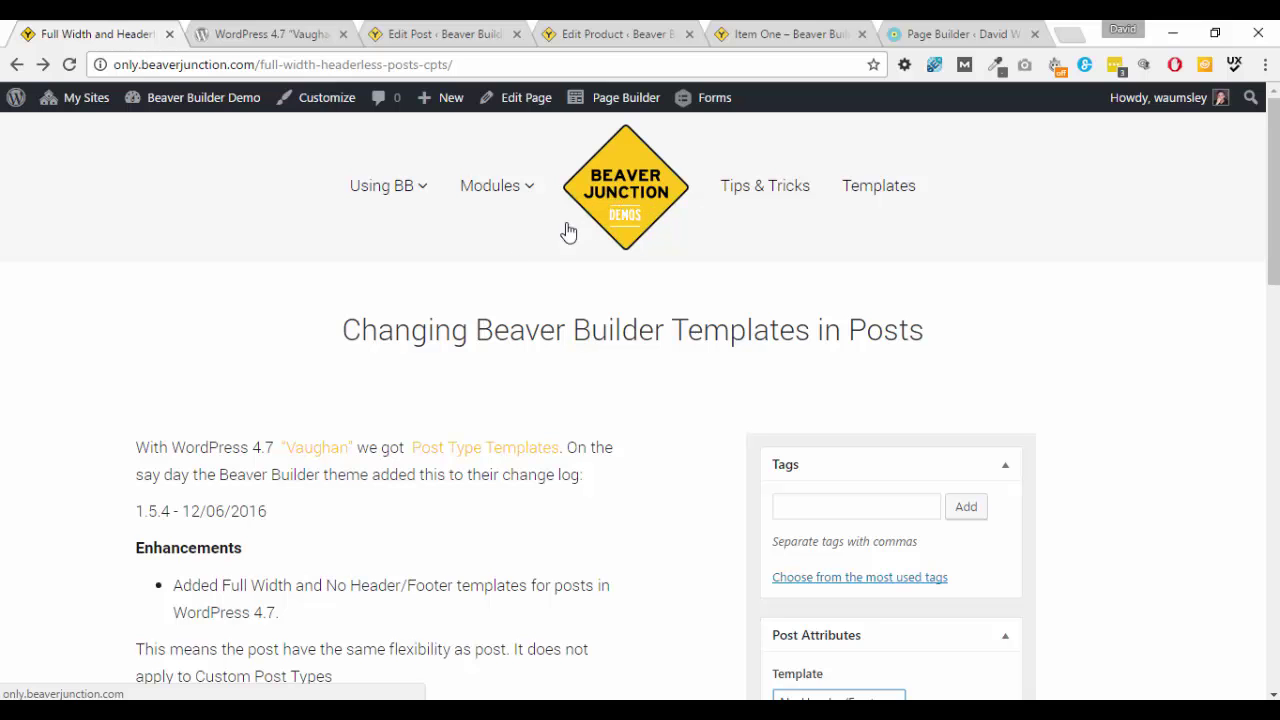
In the No Header/Footer Post editor, set the Post Attributes template to No Header/Footer.
scroll(704, 335, down, 2)
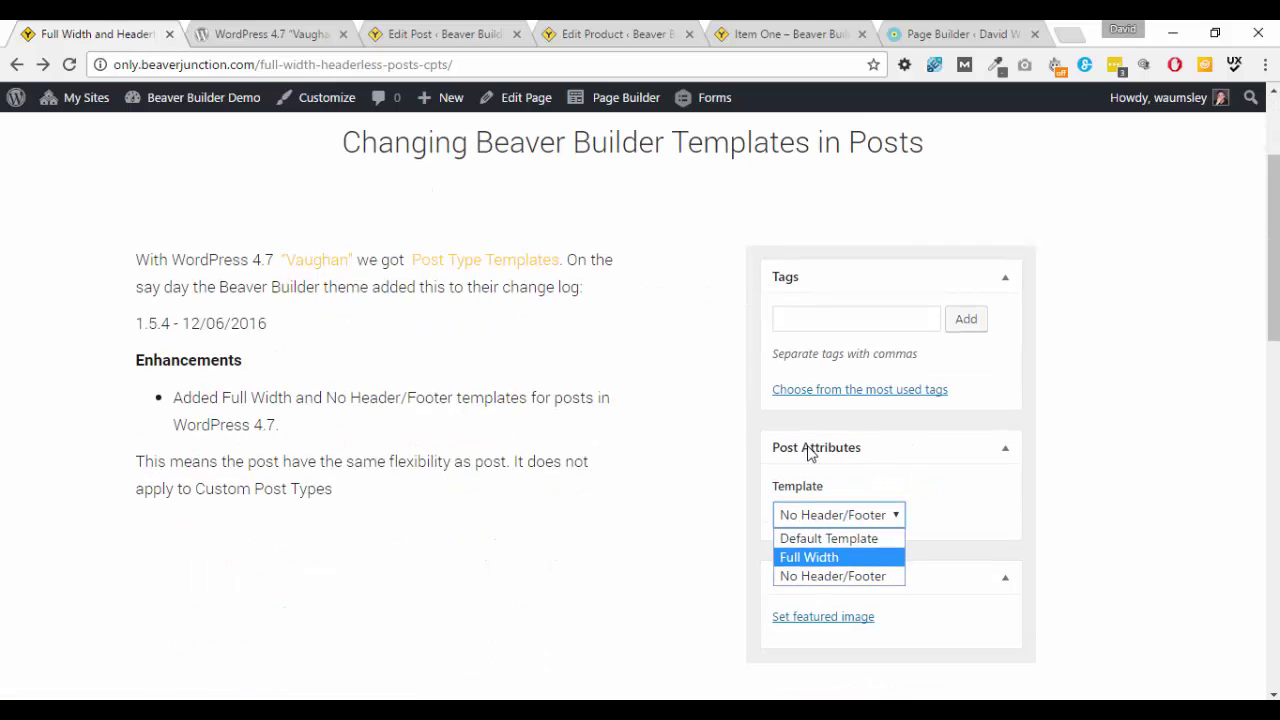
scroll(631, 477, down, 6)
scroll(625, 489, up, 7)
click(440, 34)
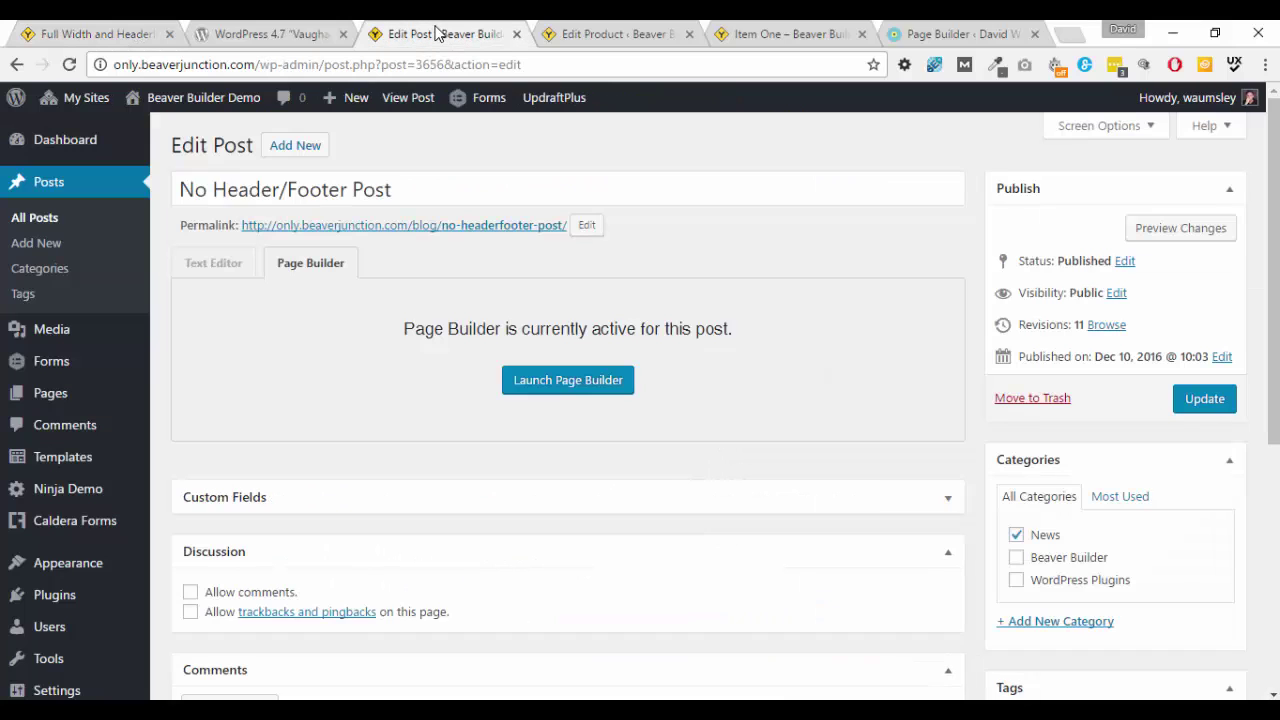
scroll(762, 241, down, 5)
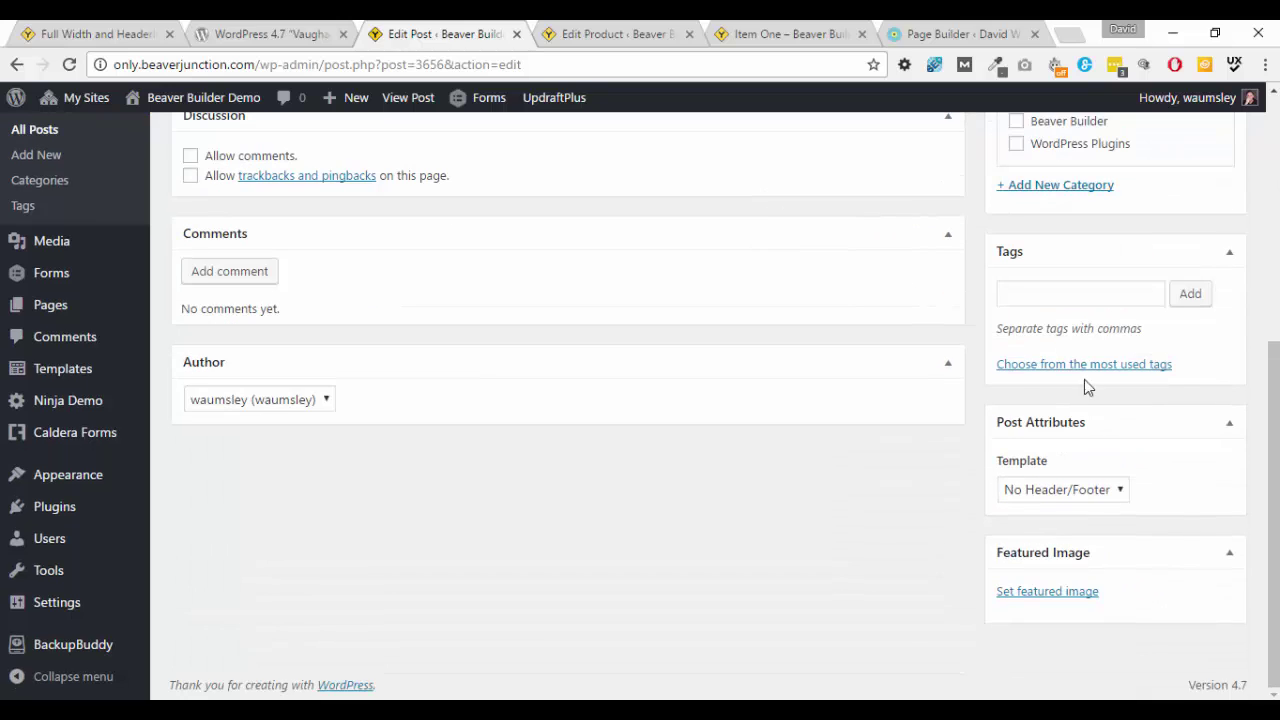
click(1118, 496)
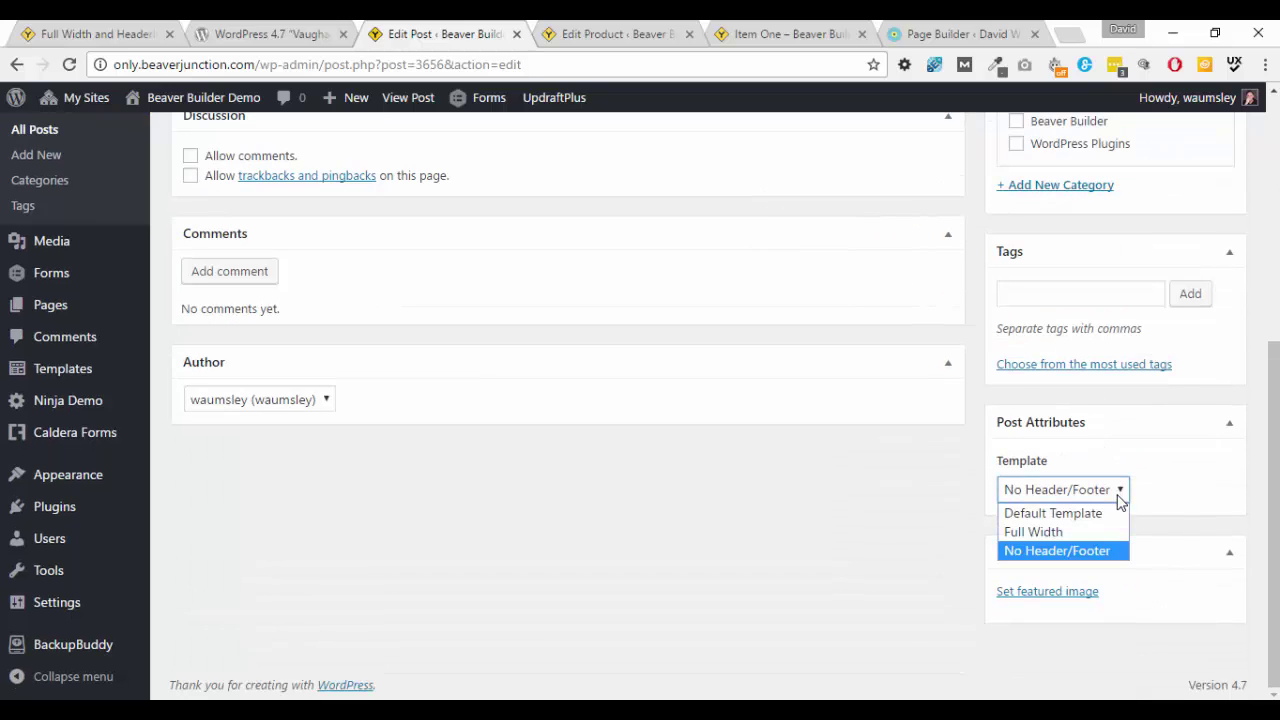
click(1048, 553)
scroll(751, 612, up, 3)
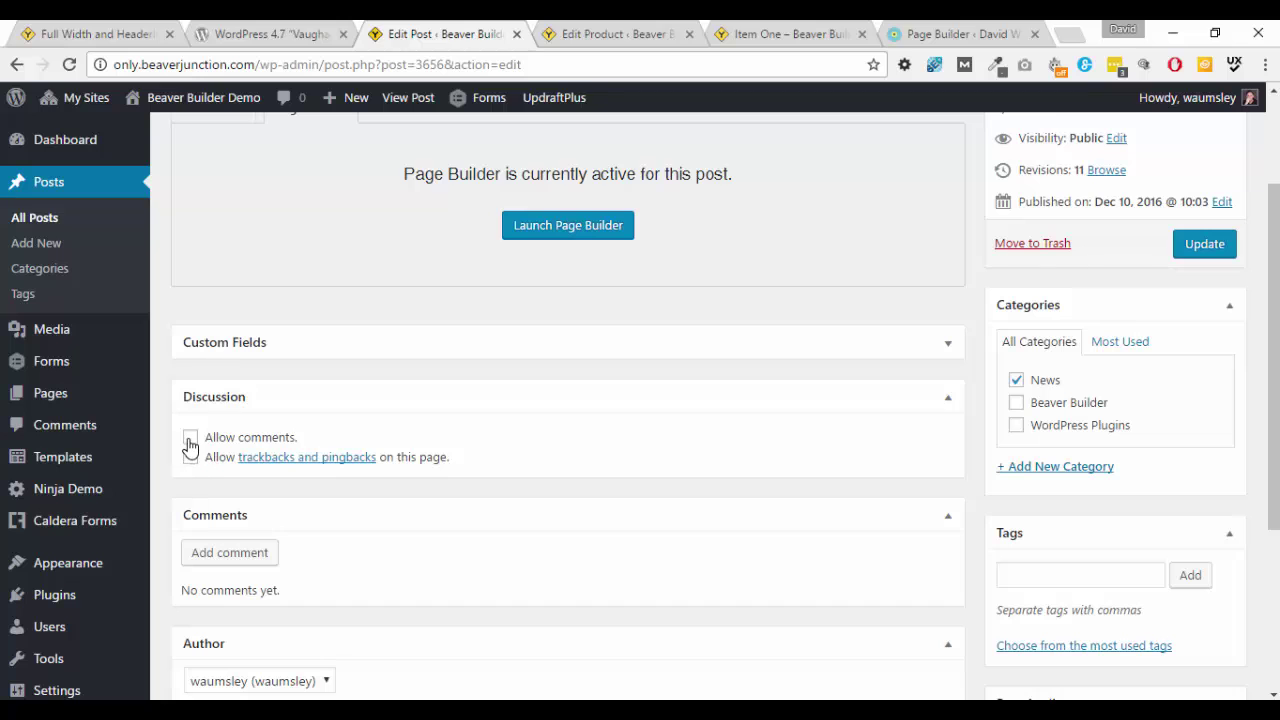
scroll(545, 604, up, 2)
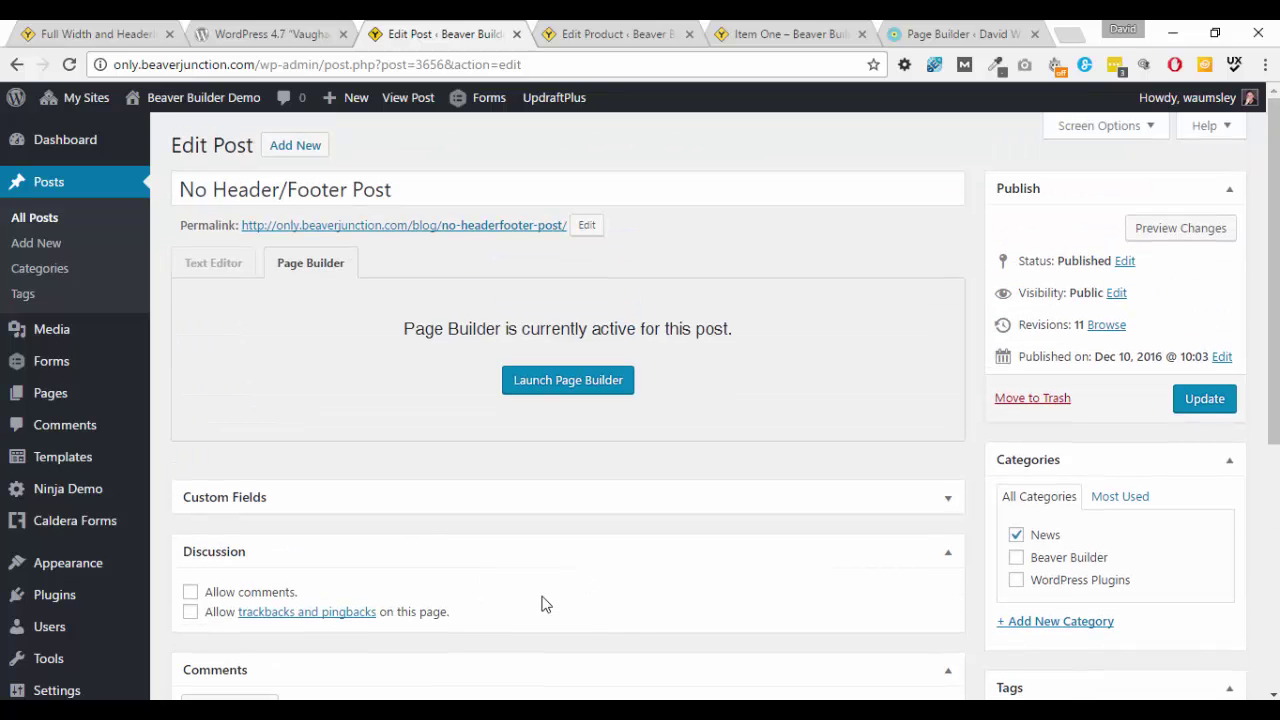
click(1145, 127)
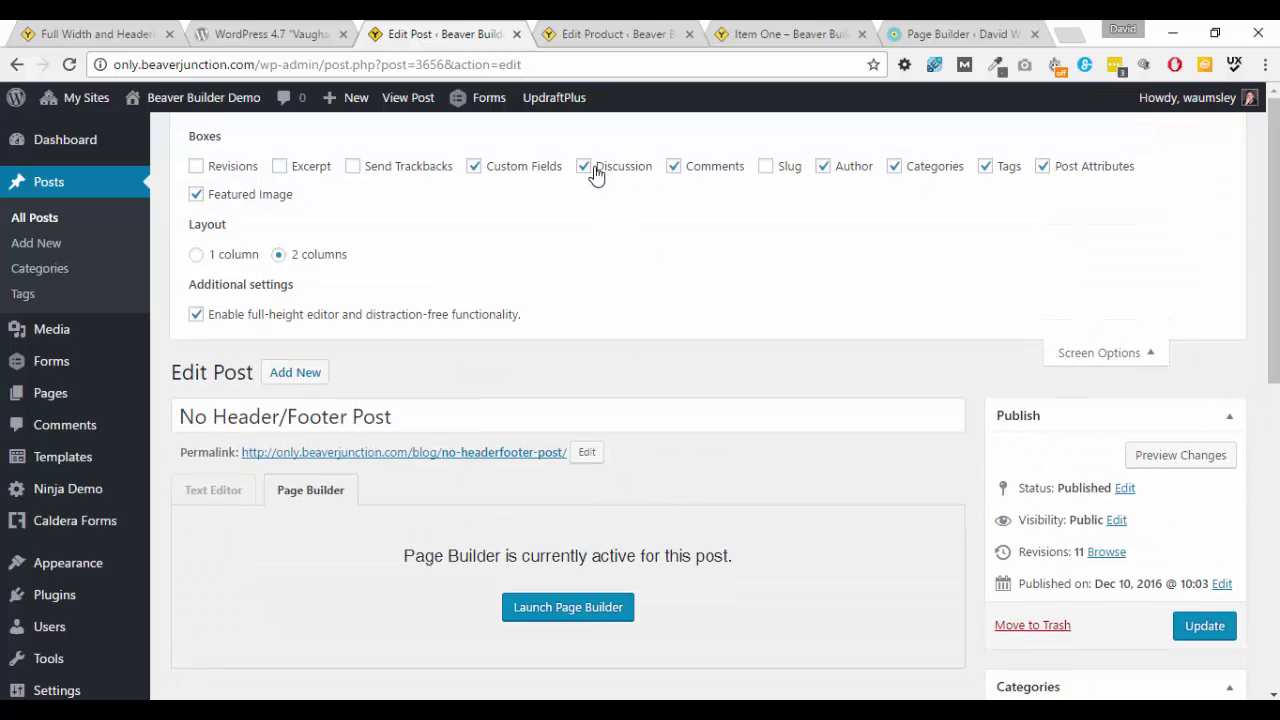
click(1150, 356)
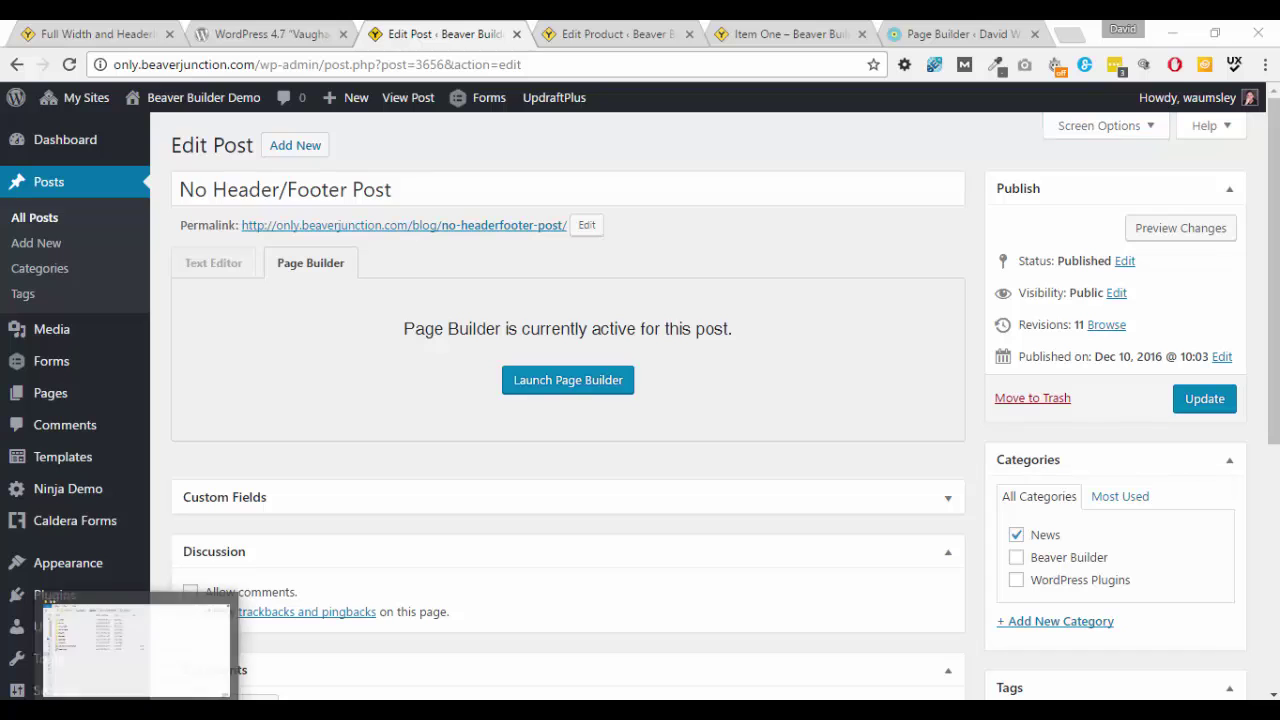
Browse wp-content > themes to bb-theme-child and open tpl-full-width.php in Notepad++.
click(140, 640)
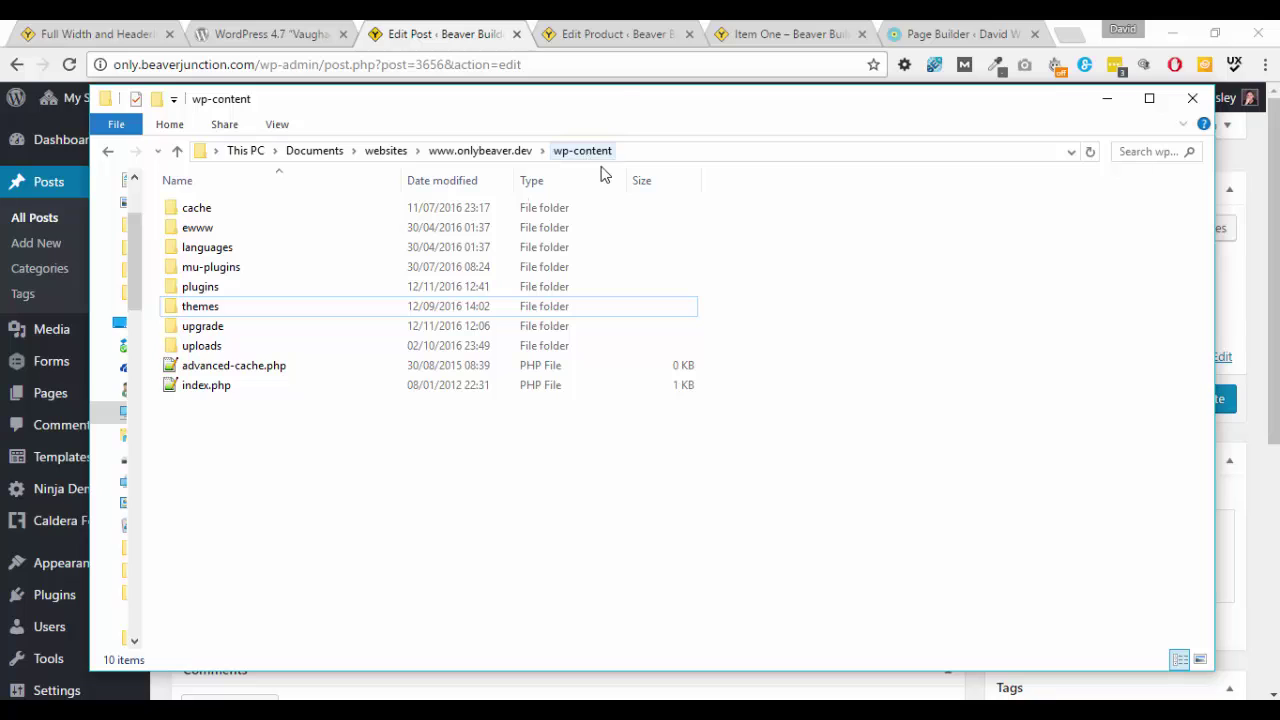
double_click(216, 309)
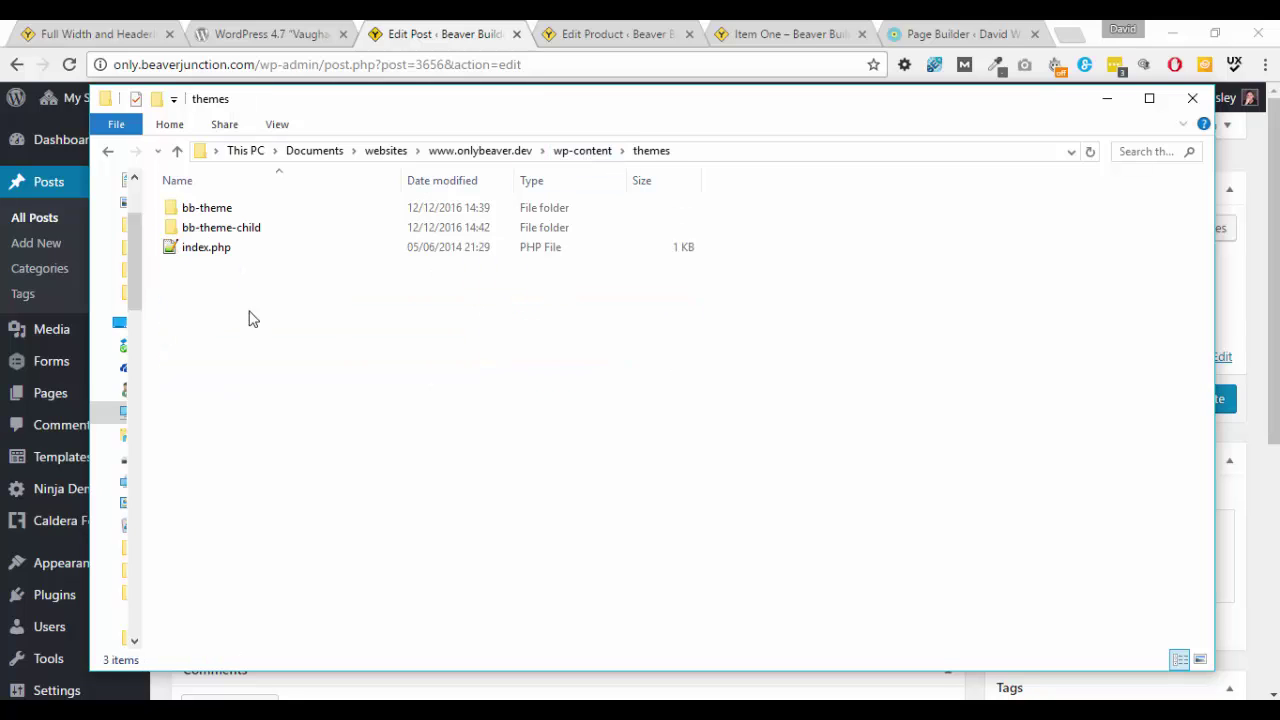
double_click(206, 208)
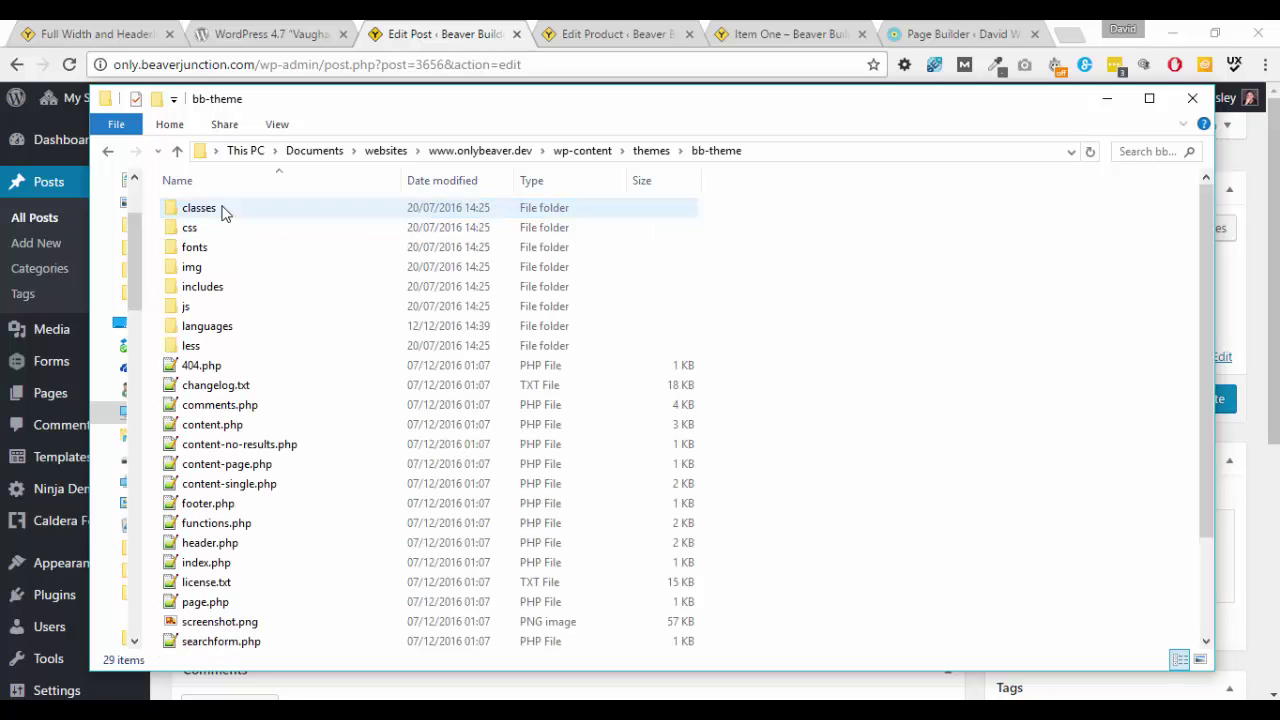
drag(1203, 306, 1203, 396)
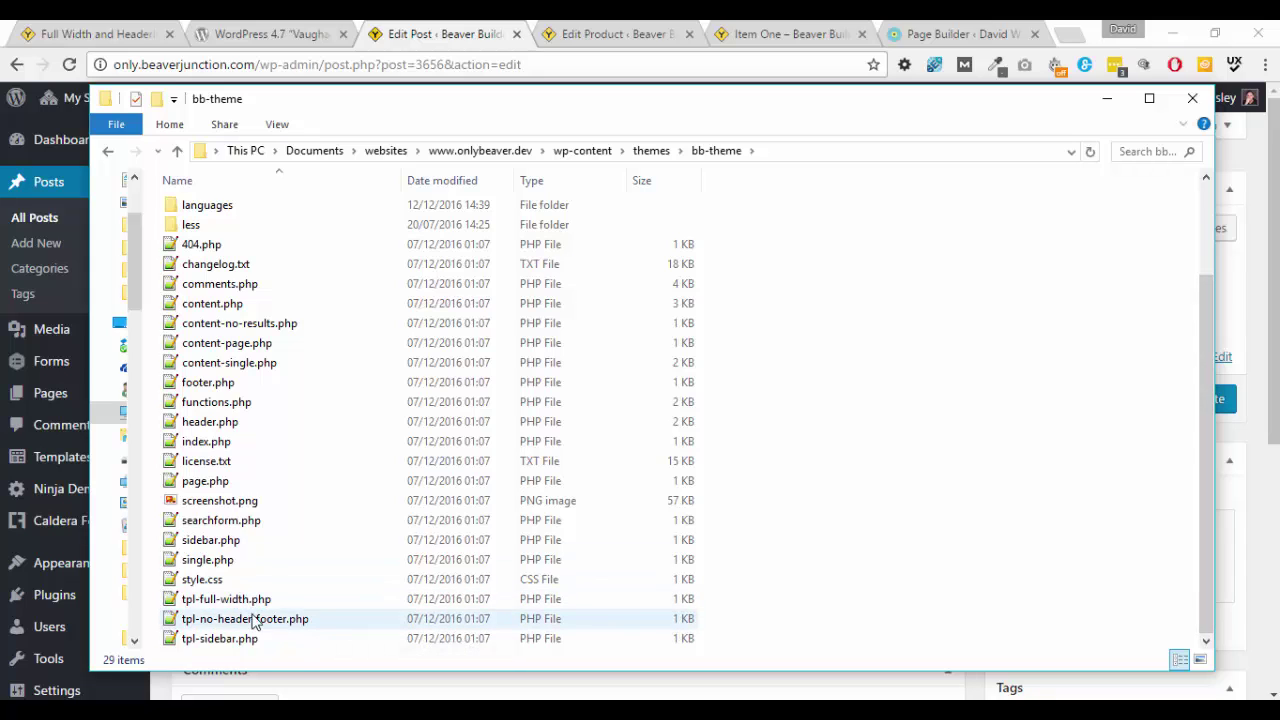
click(649, 160)
click(240, 237)
double_click(240, 237)
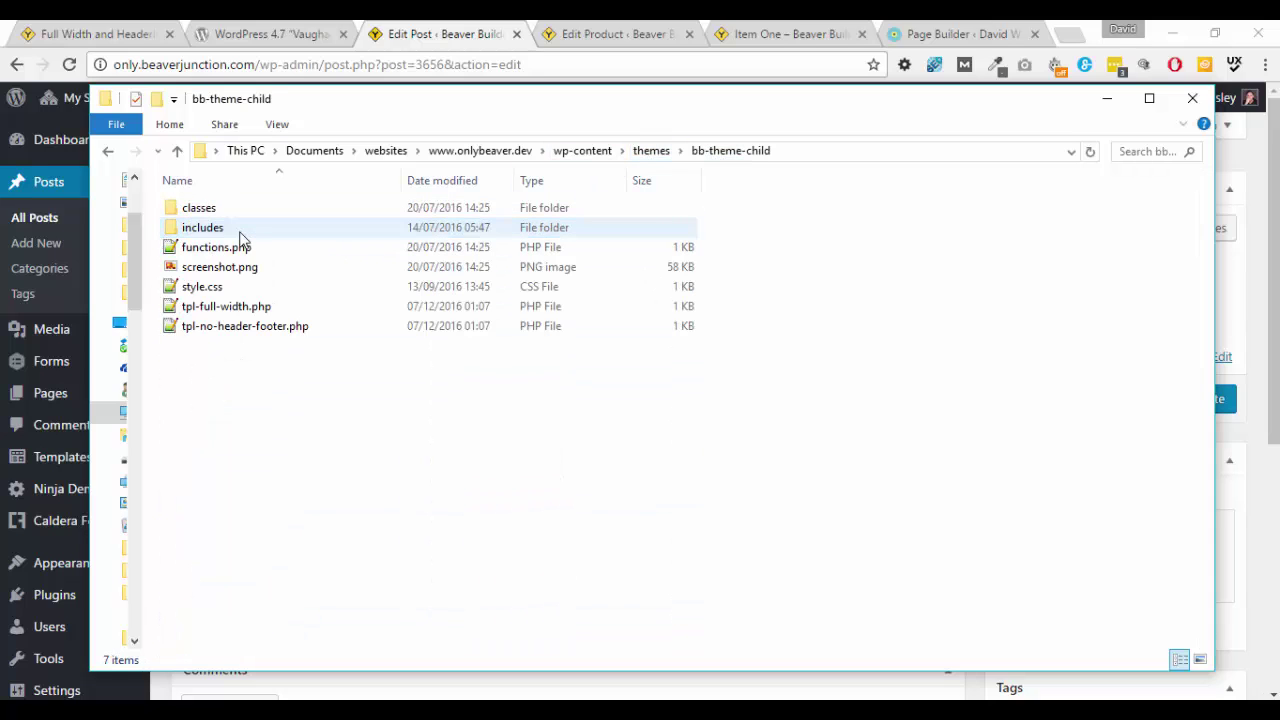
double_click(243, 312)
Change tpl-full-width.php's Template Post Type to 'post,products', then glance at tpl-no-header-footer.php.
click(297, 208)
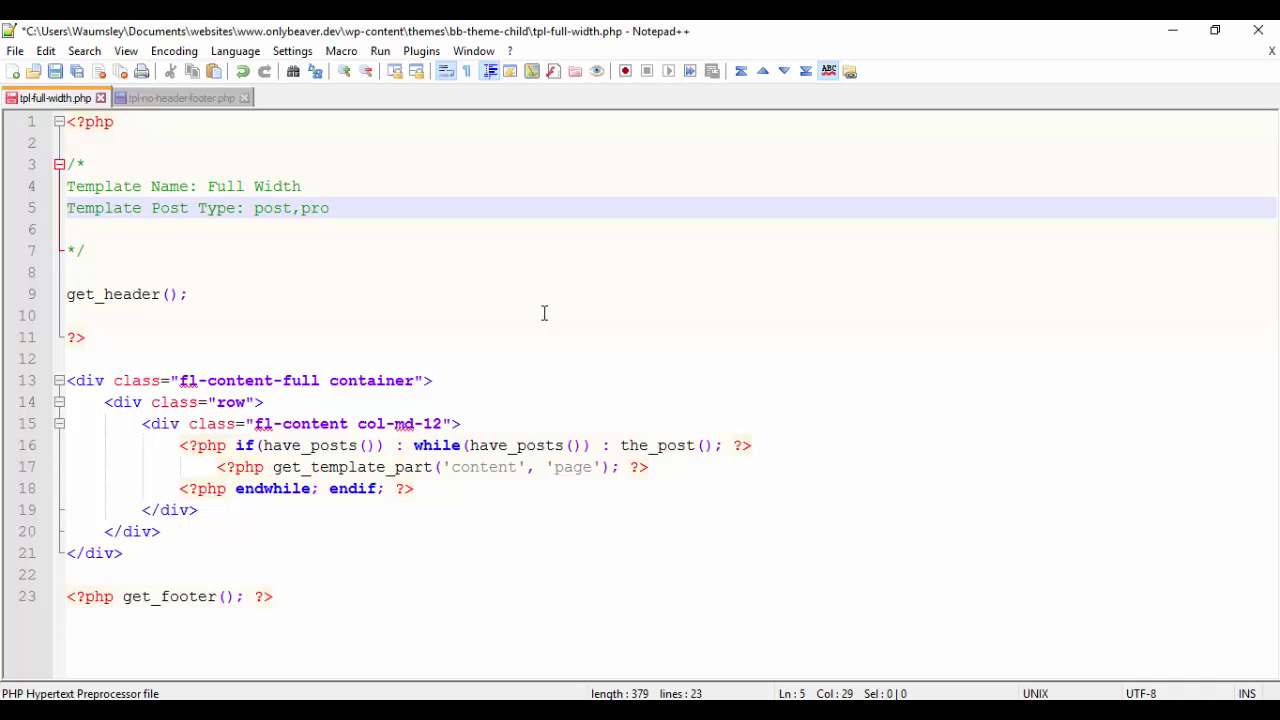
text(duc)
key(BackSpace)
click(542, 313)
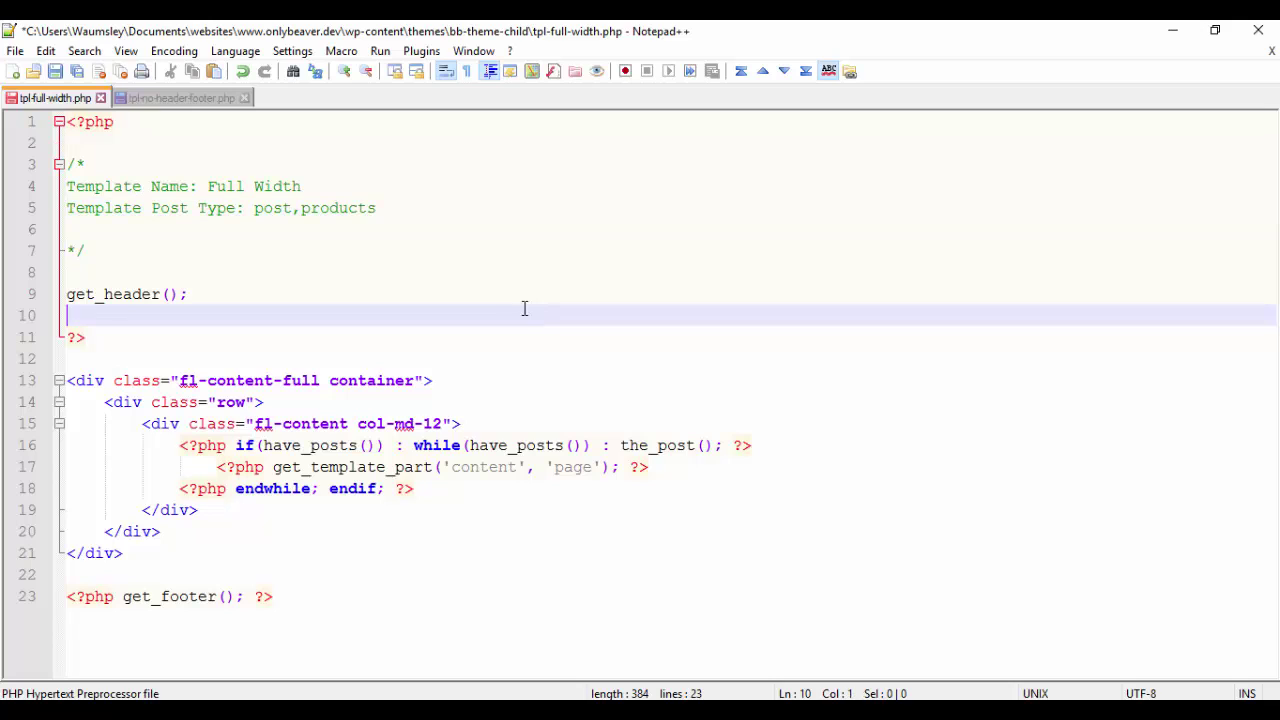
click(186, 99)
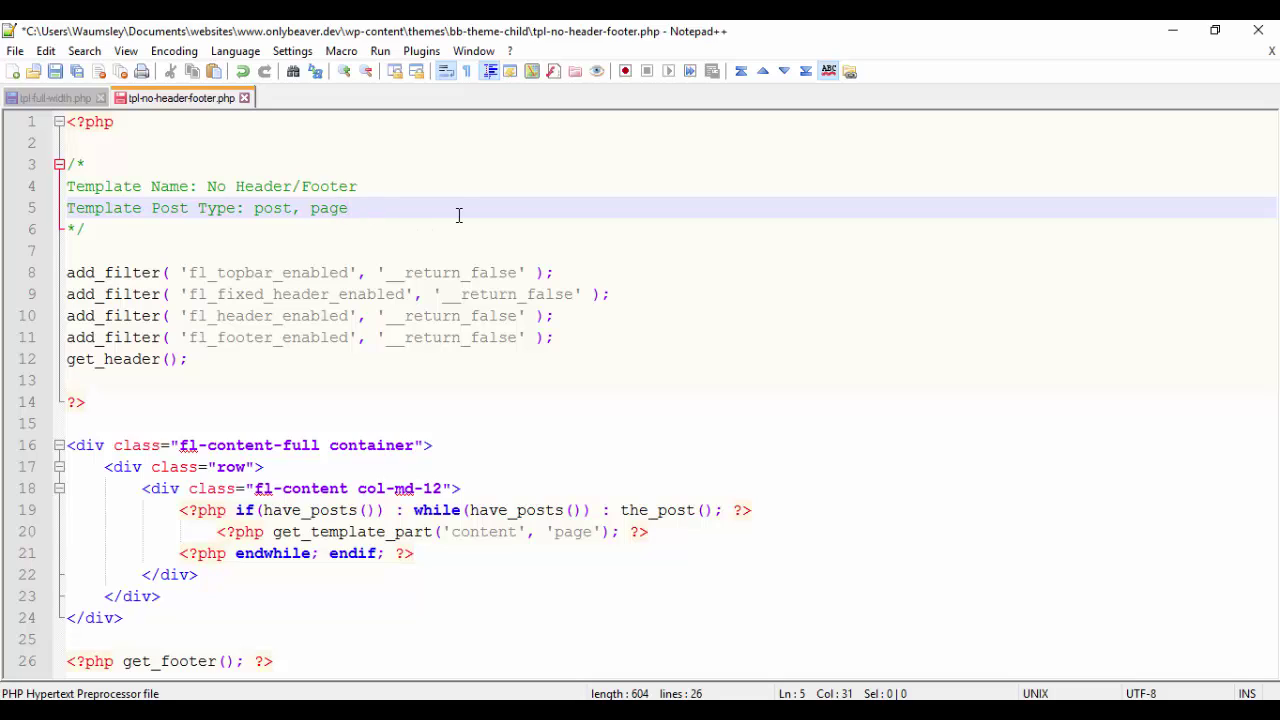
click(1170, 31)
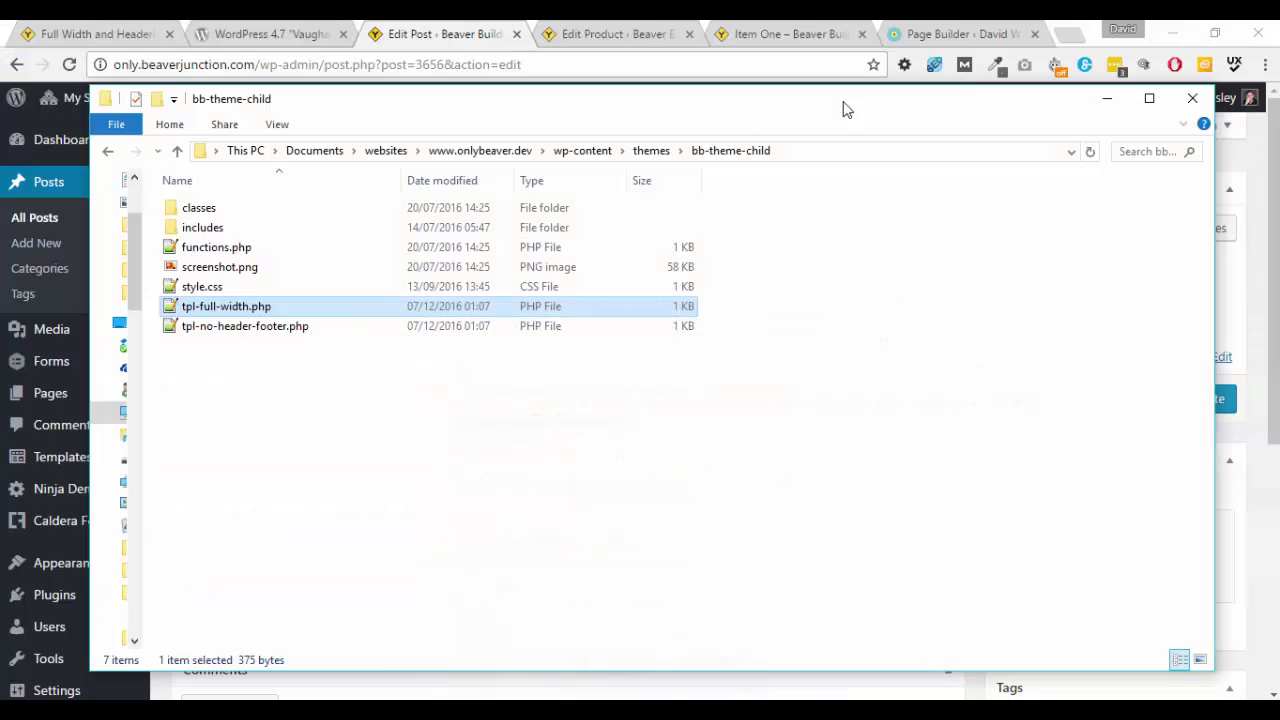
In Item One's Edit Product screen, check the Template dropdown while leaving Default Template.
click(1104, 104)
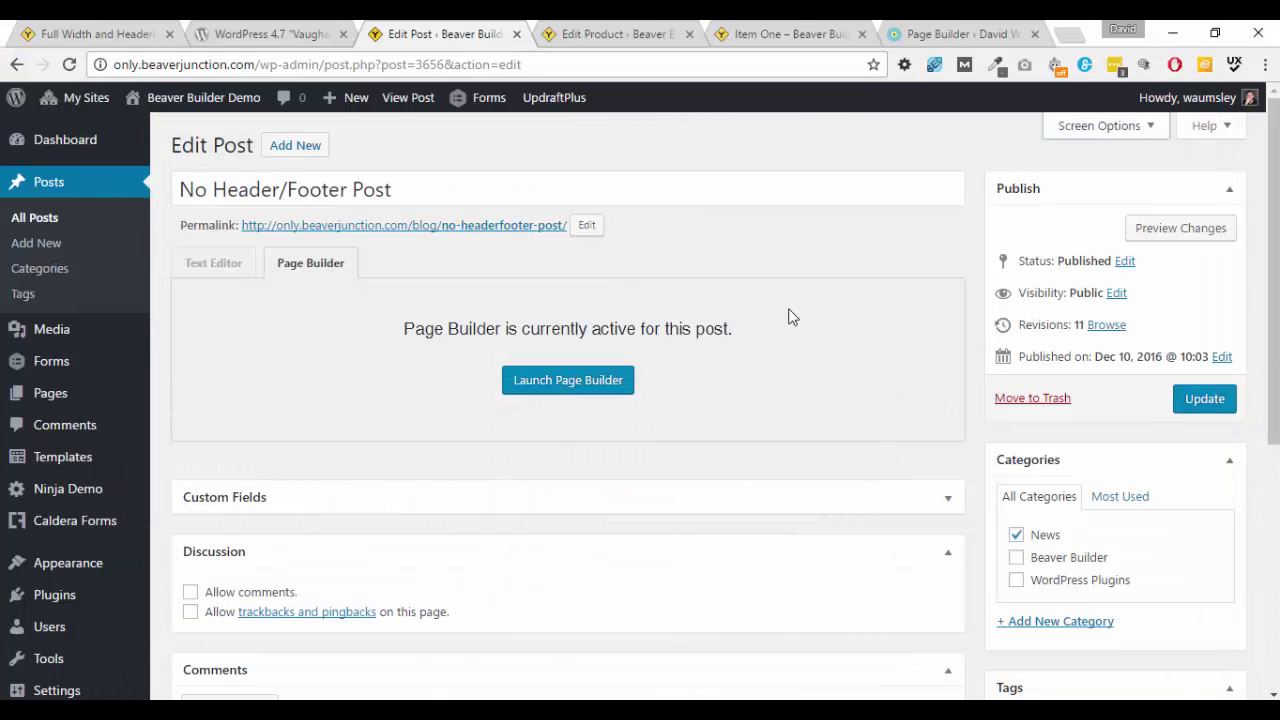
click(602, 40)
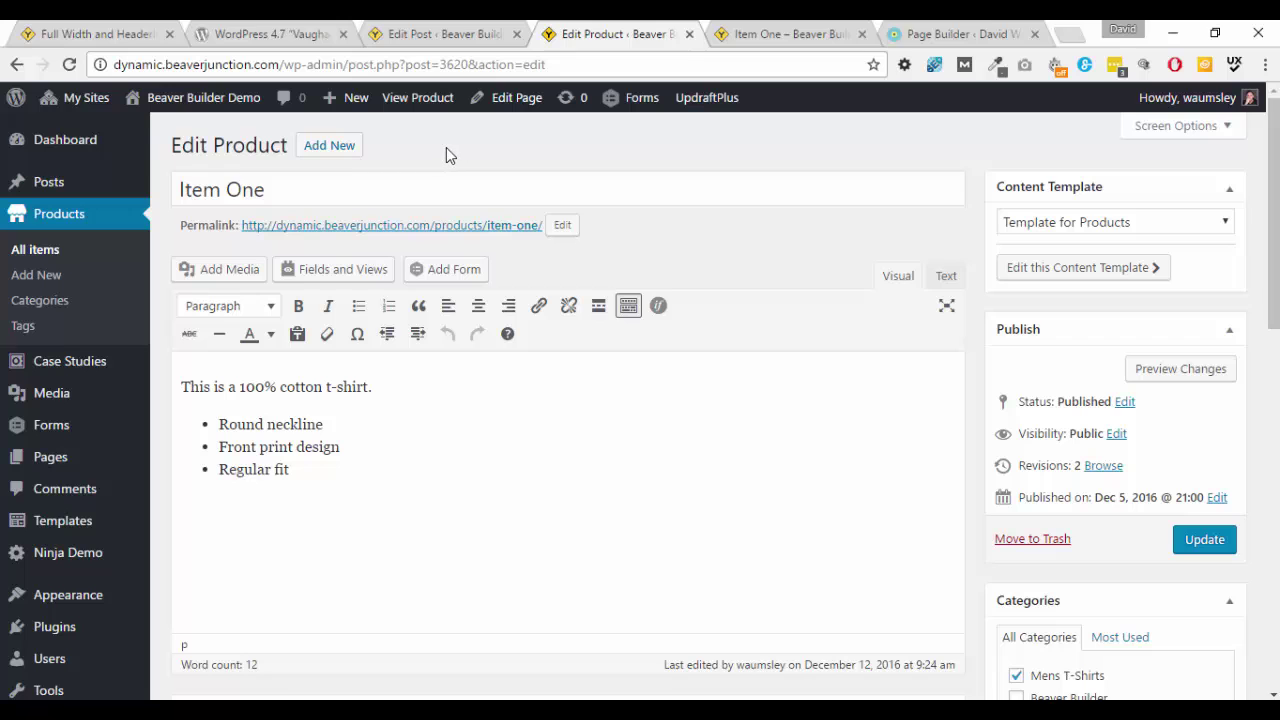
scroll(495, 151, down, 2)
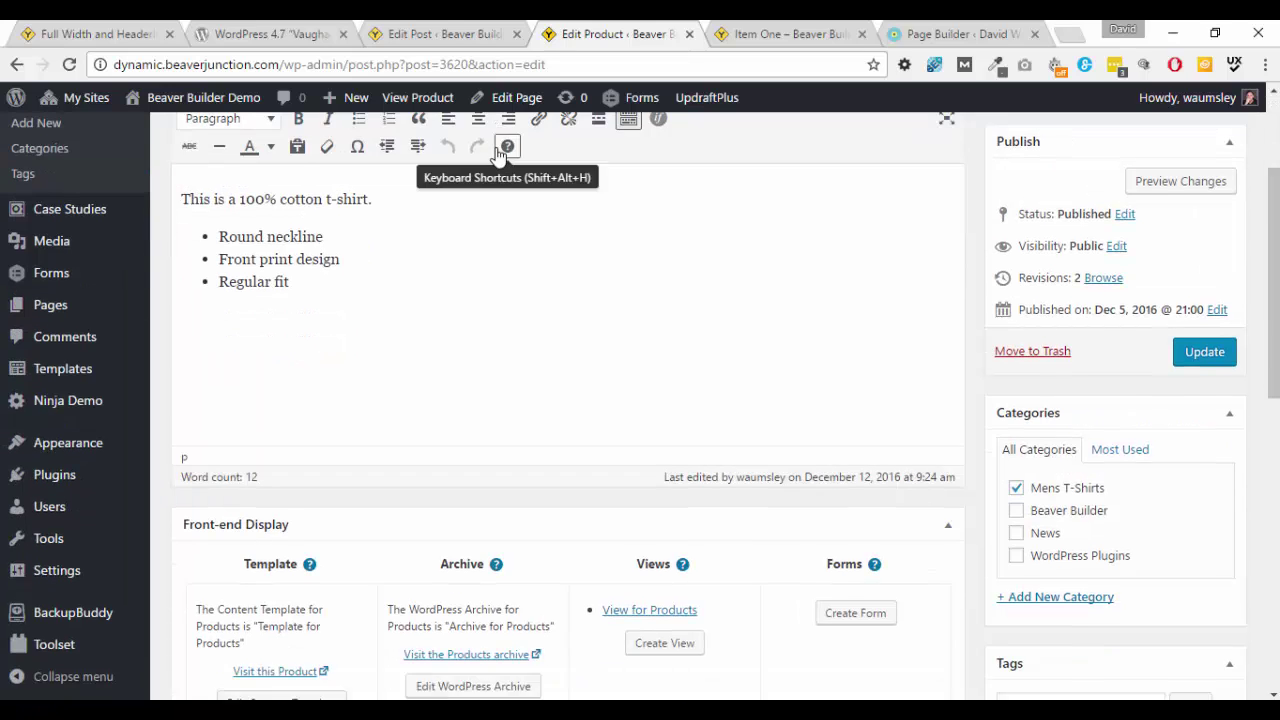
scroll(497, 151, down, 1)
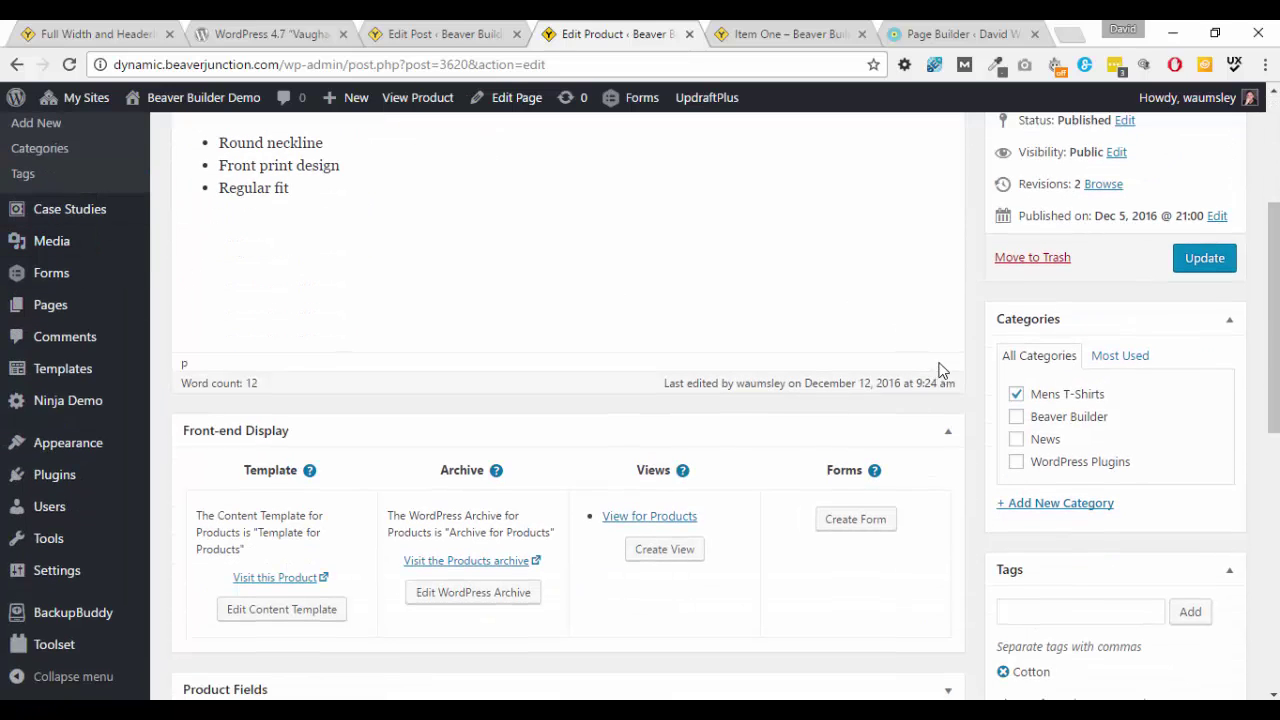
drag(1273, 326, 1273, 513)
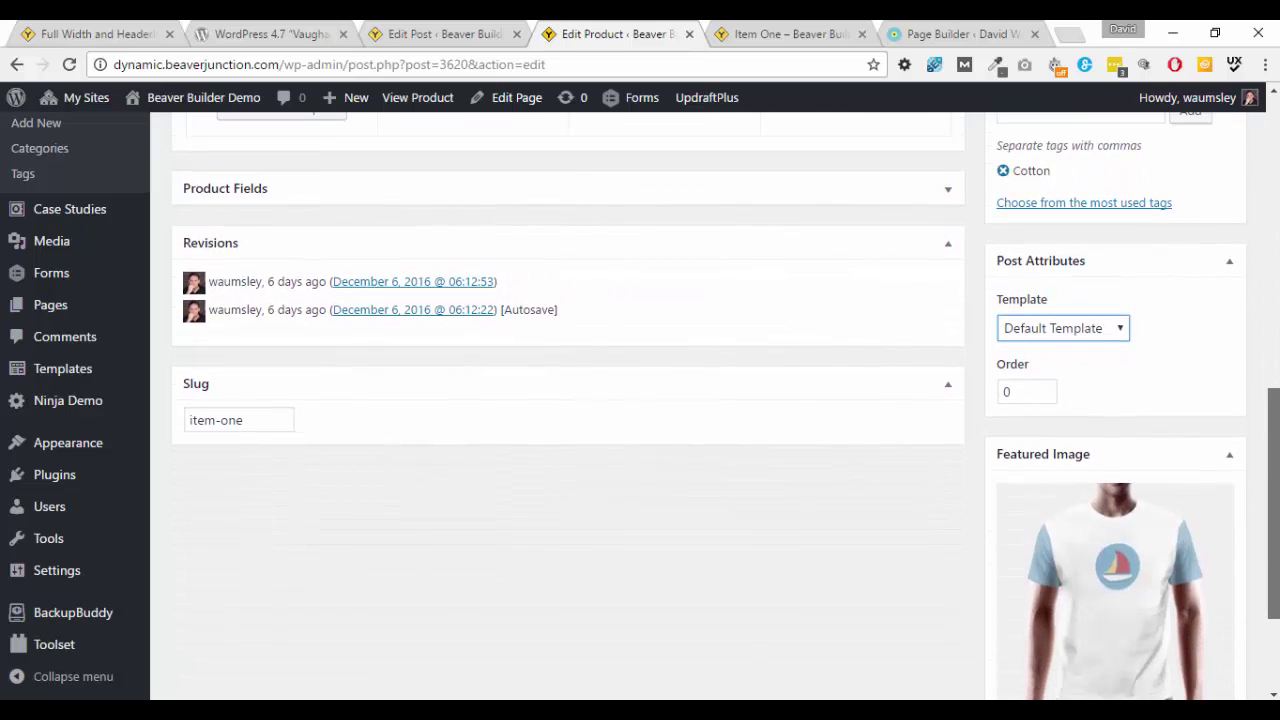
click(1121, 336)
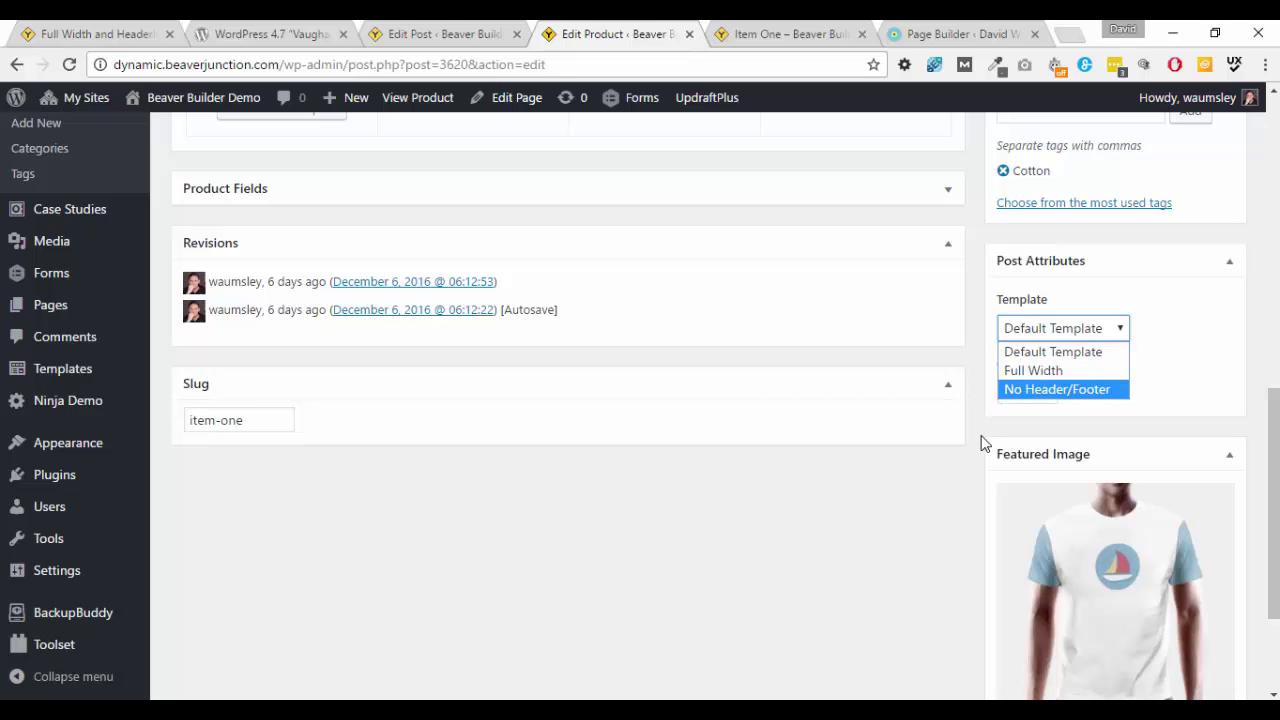
scroll(853, 582, up, 3)
scroll(853, 582, up, 5)
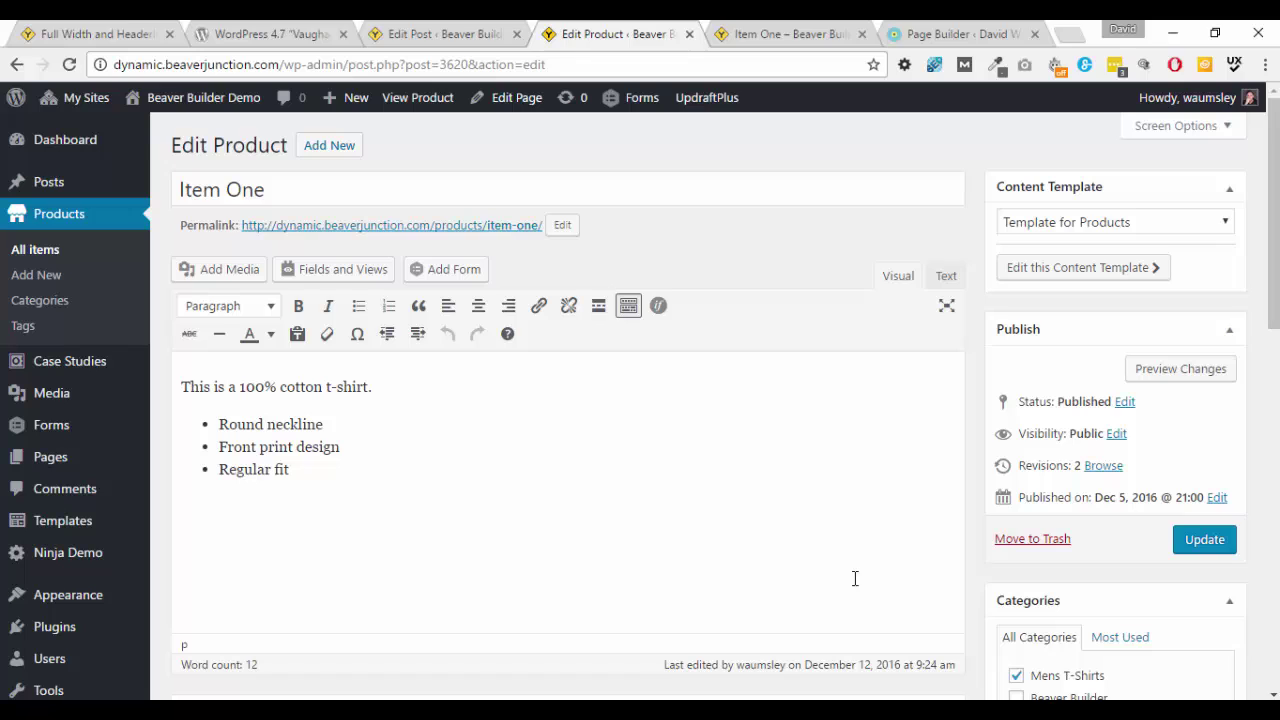